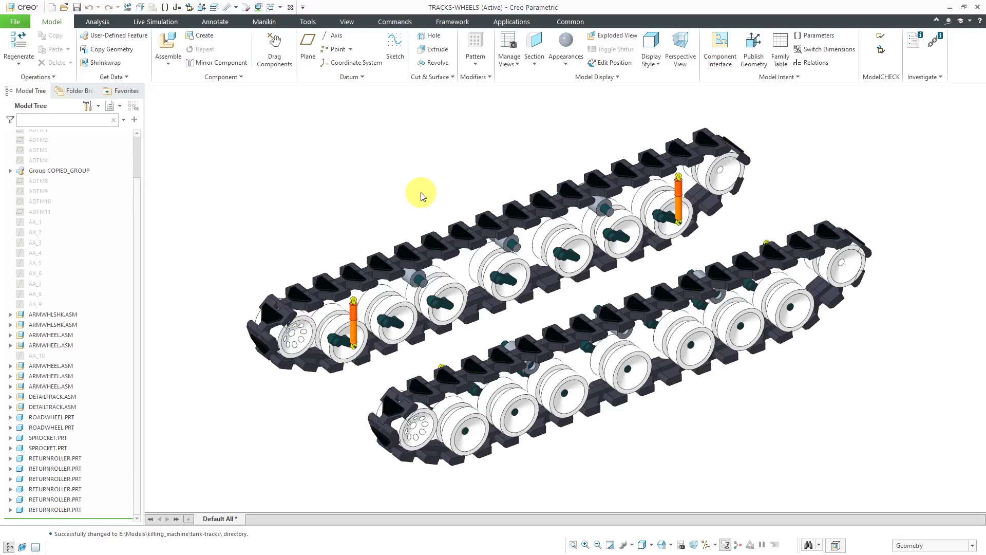
Step: Create a new design assembly named tracks using the mcae_assy_std template
{"action": "left_click", "coordinate": [53, 9]}
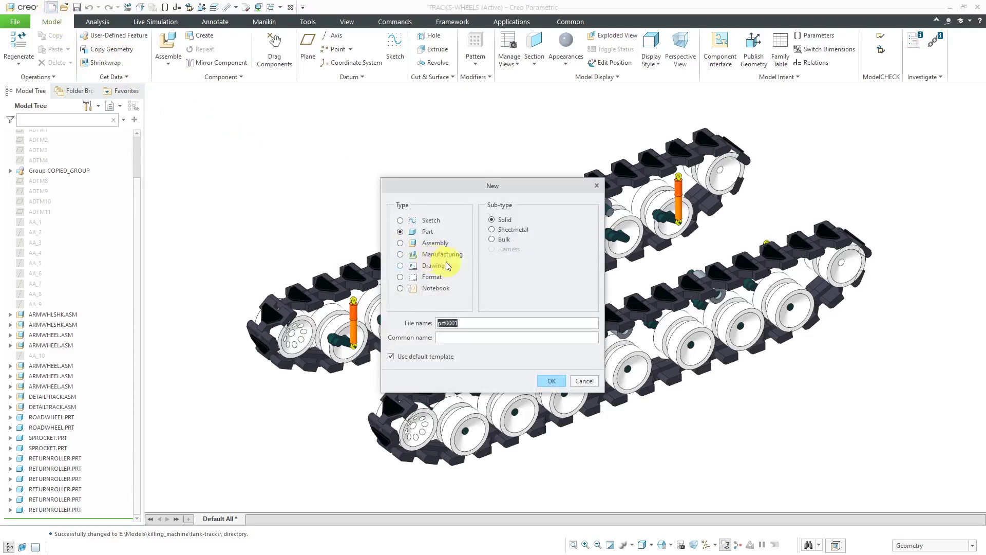
{"action": "left_click", "coordinate": [438, 247]}
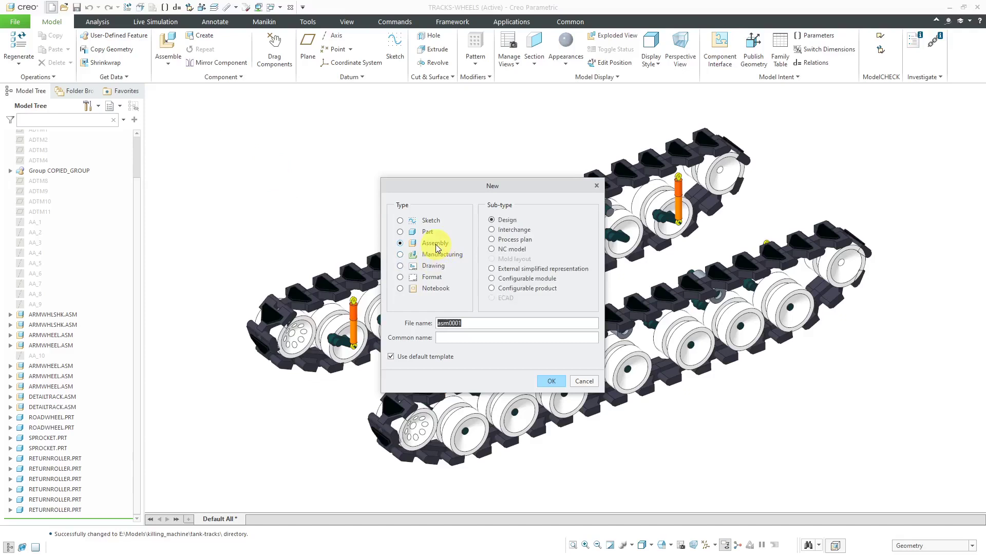
{"action": "type", "text": "tracks"}
{"action": "left_click", "coordinate": [553, 383]}
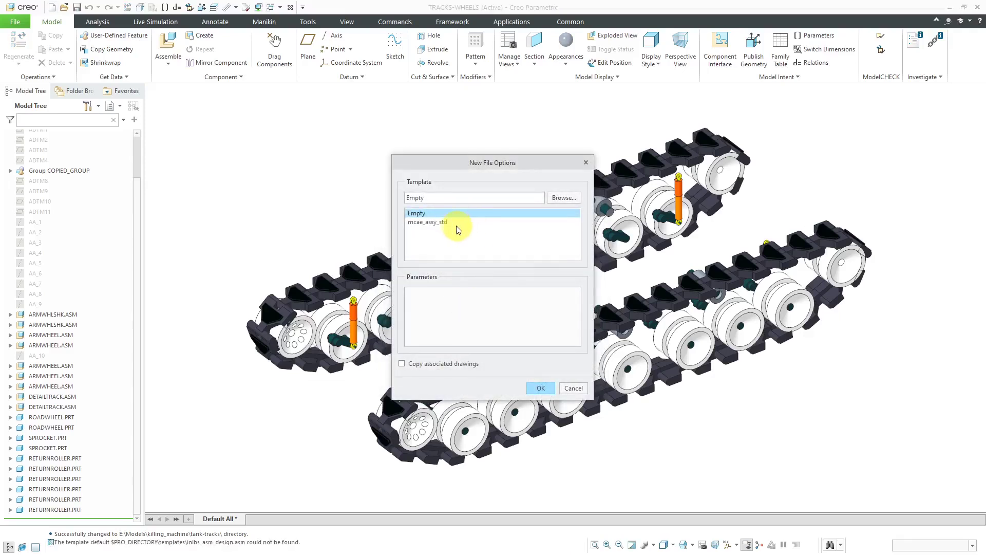
{"action": "left_click", "coordinate": [455, 224]}
{"action": "left_click", "coordinate": [541, 390]}
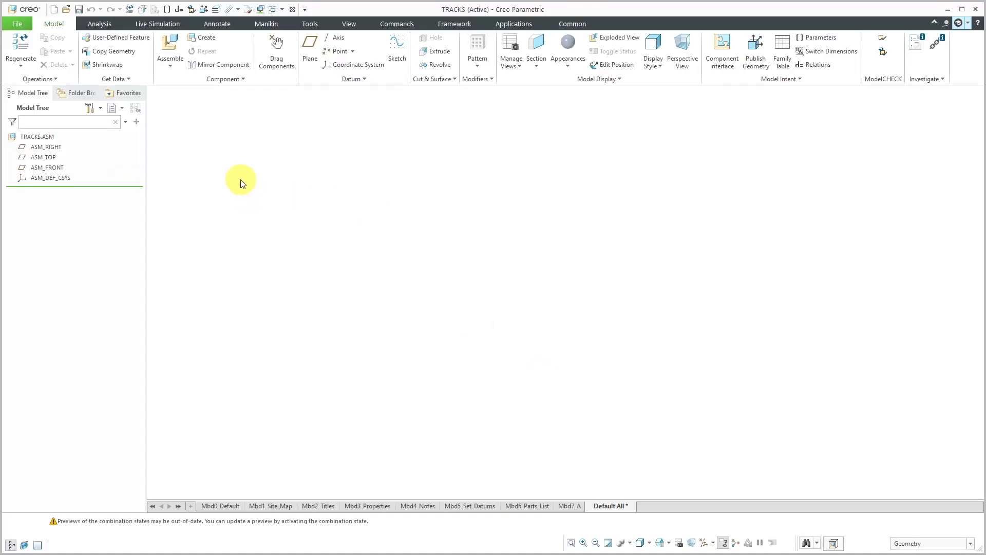
Step: Assemble detailtrack_skel.prt into the assembly, filtering the file list to skeleton model parts
{"action": "left_click", "coordinate": [173, 47]}
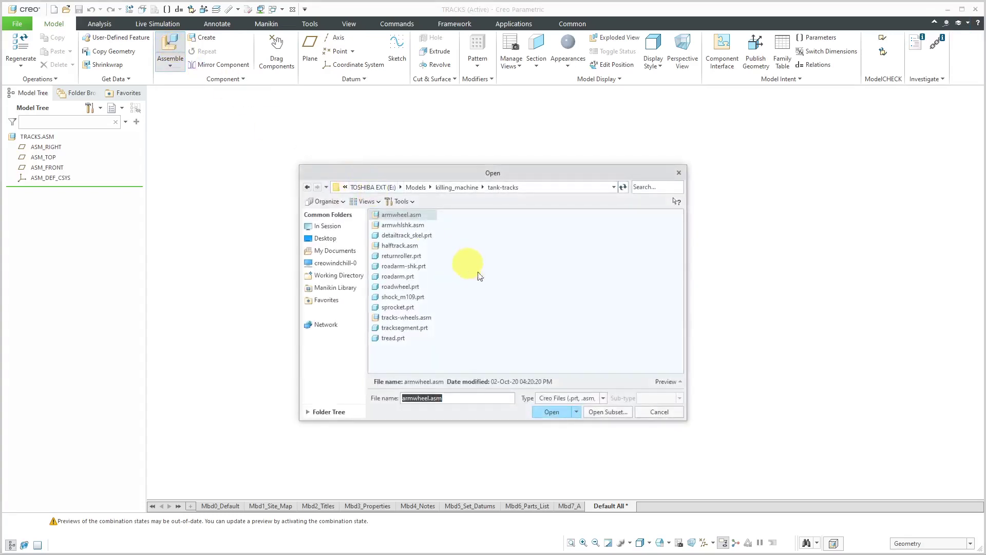
{"action": "left_click", "coordinate": [585, 399]}
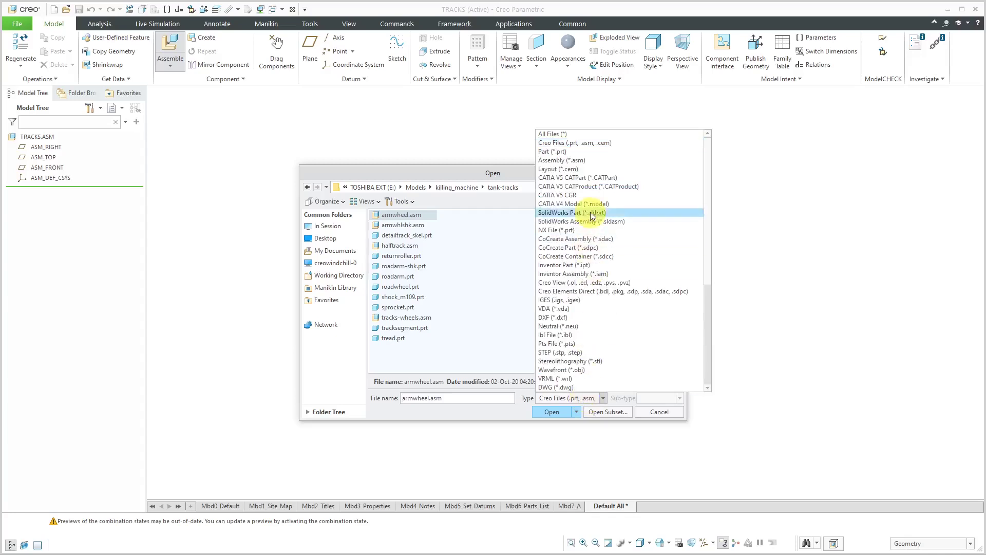
{"action": "left_click", "coordinate": [584, 152]}
{"action": "left_click", "coordinate": [645, 399]}
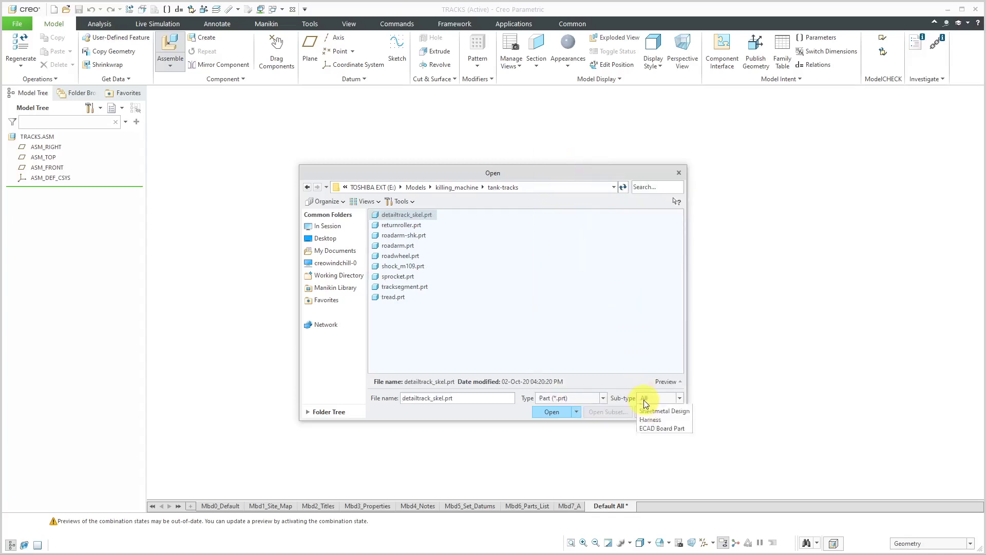
{"action": "left_click", "coordinate": [661, 426]}
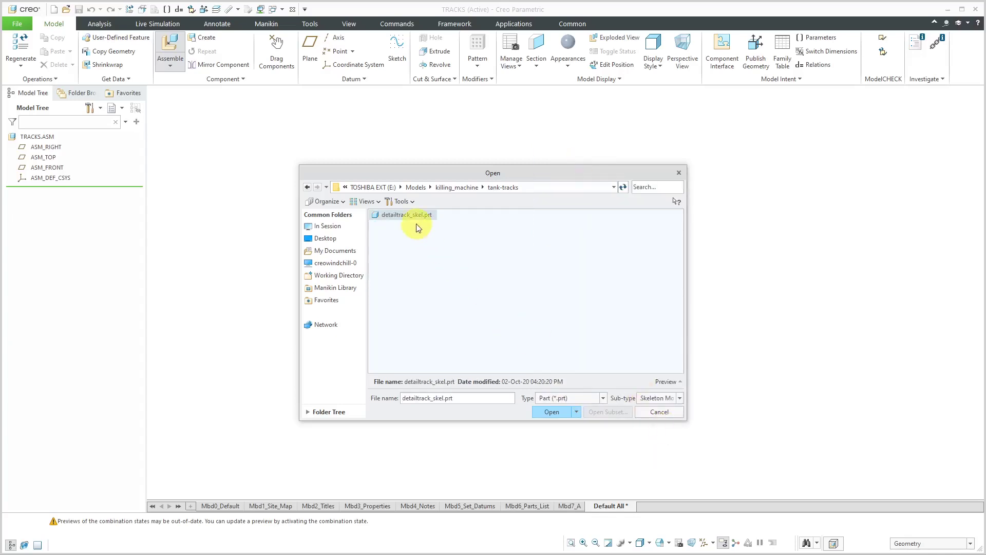
{"action": "left_click", "coordinate": [551, 412]}
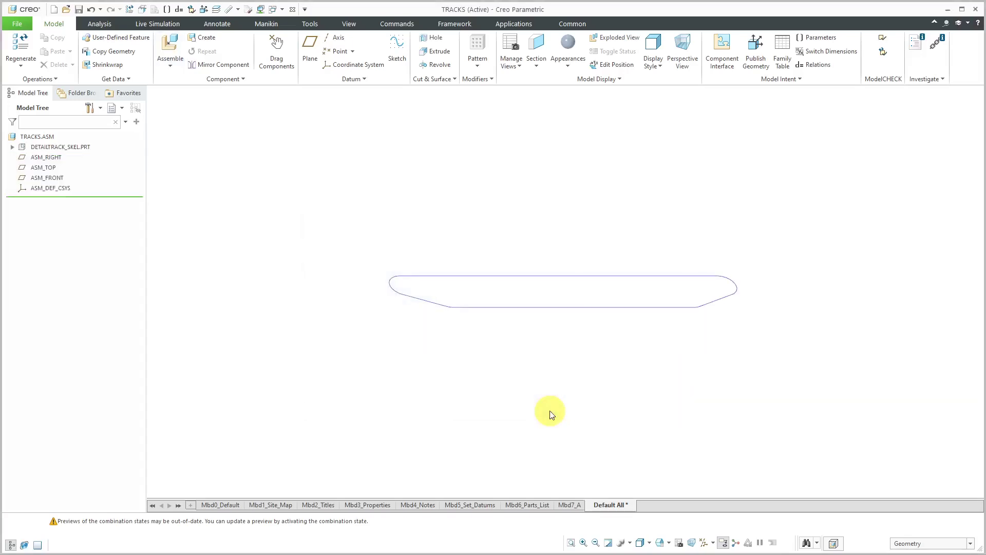
Step: Bring tracksegment.prt into the assembly, drop it above the skeleton's track curve and rotate it about its vertical axis
{"action": "middle_click_drag", "start_coordinate": [483, 297], "coordinate": [557, 266]}
{"action": "scroll", "coordinate": [557, 267], "scroll_direction": "down", "scroll_amount": 2}
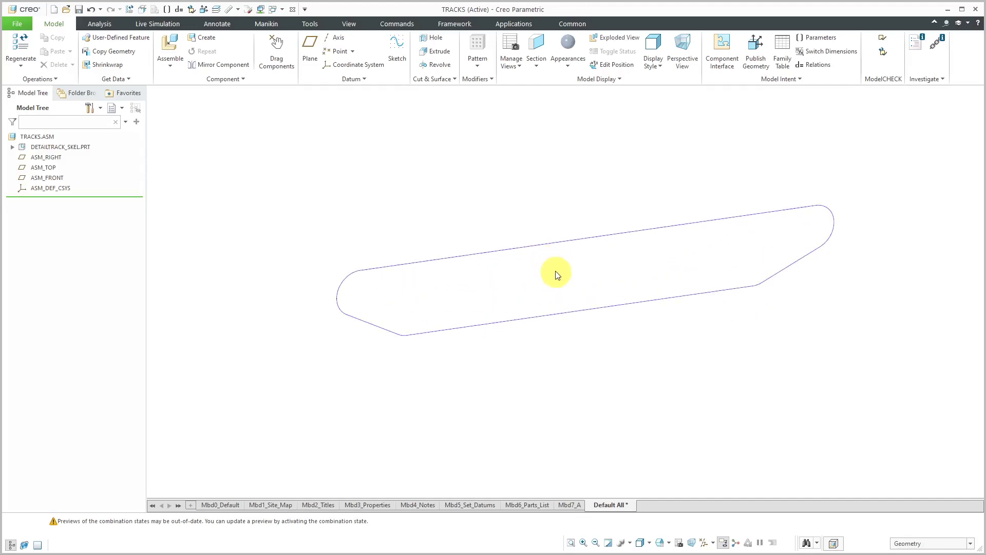
{"action": "scroll", "coordinate": [603, 334], "scroll_direction": "down", "scroll_amount": 2}
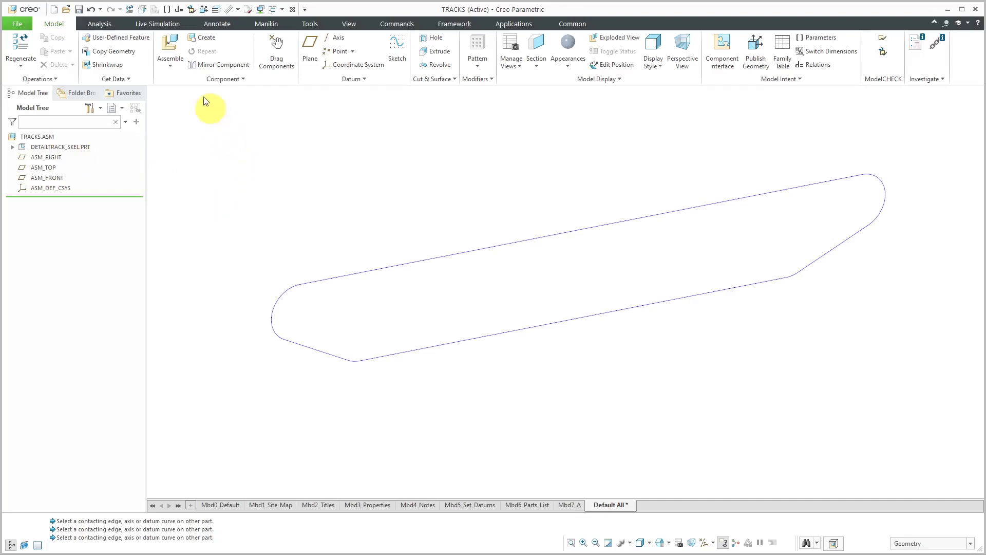
{"action": "left_click", "coordinate": [174, 46]}
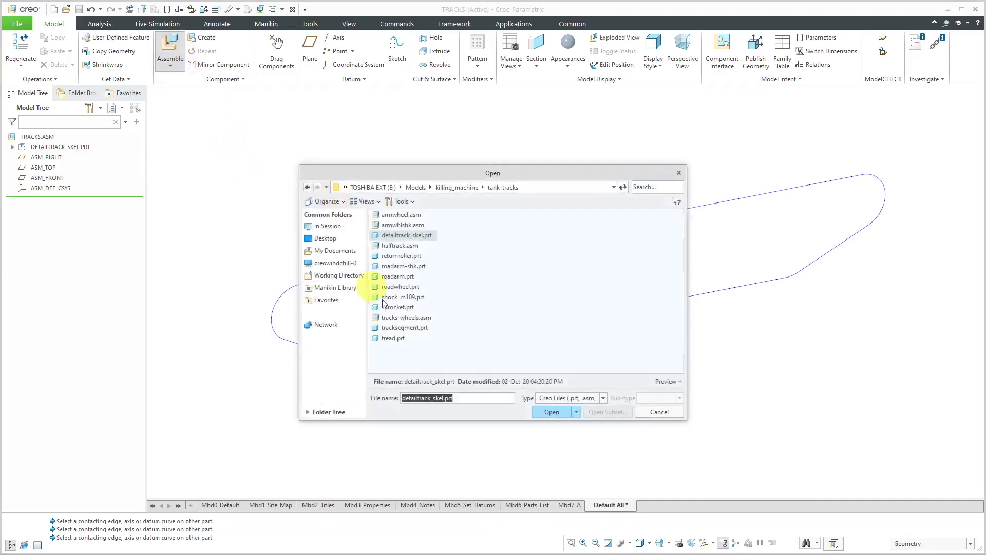
{"action": "left_click", "coordinate": [409, 329]}
{"action": "double_click", "coordinate": [409, 328]}
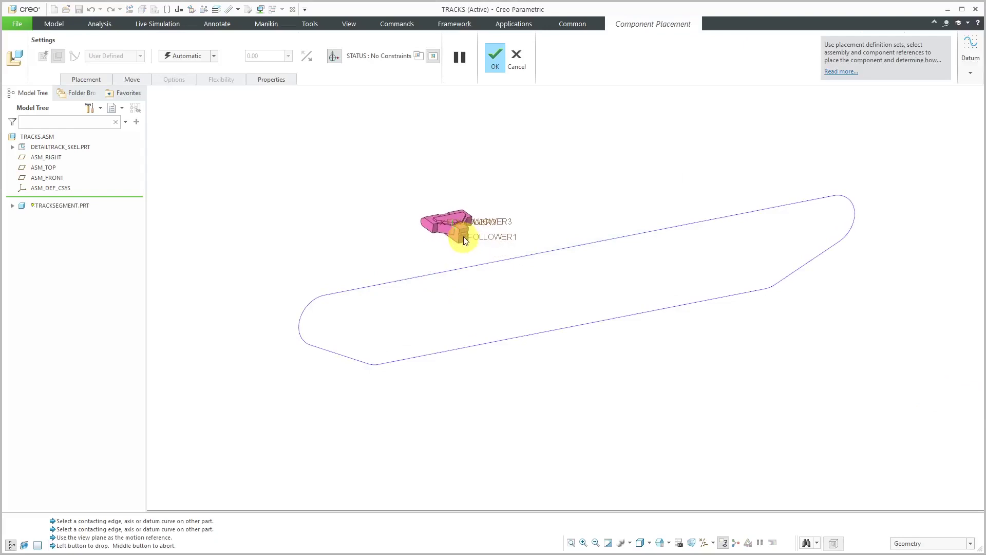
{"action": "left_click", "coordinate": [476, 244]}
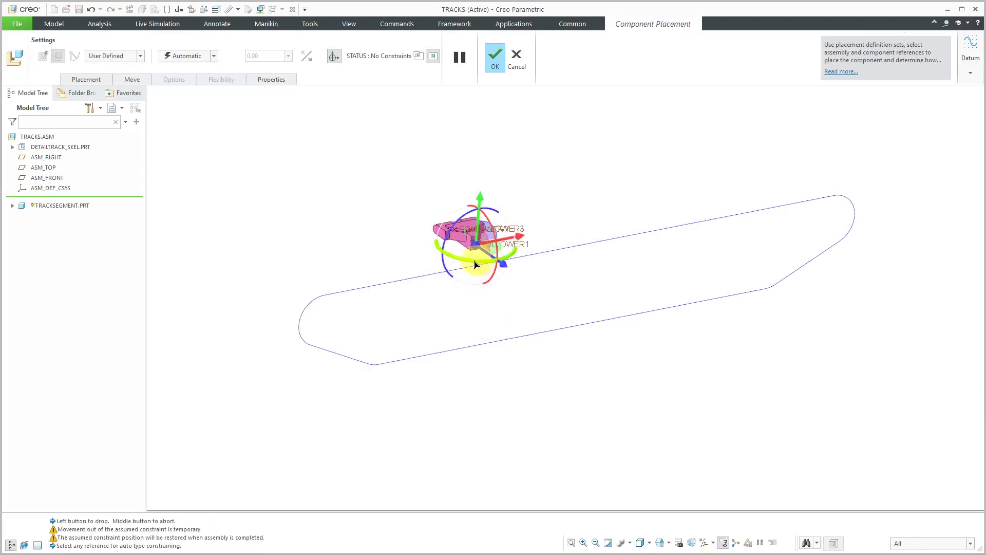
{"action": "left_click_drag", "start_coordinate": [441, 268], "coordinate": [388, 251]}
Step: Give the track segment a Slot connection that places its FOLLOWER1 point on the skeleton's track curve, with the 3D dragger hidden
{"action": "scroll", "coordinate": [493, 293], "scroll_direction": "up", "scroll_amount": 5}
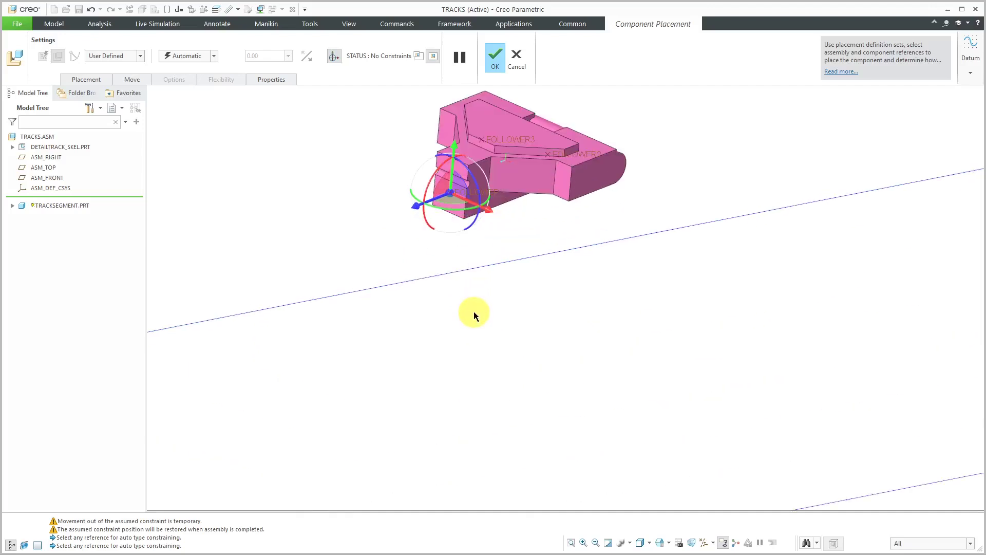
{"action": "scroll", "coordinate": [493, 312], "scroll_direction": "down", "scroll_amount": 4}
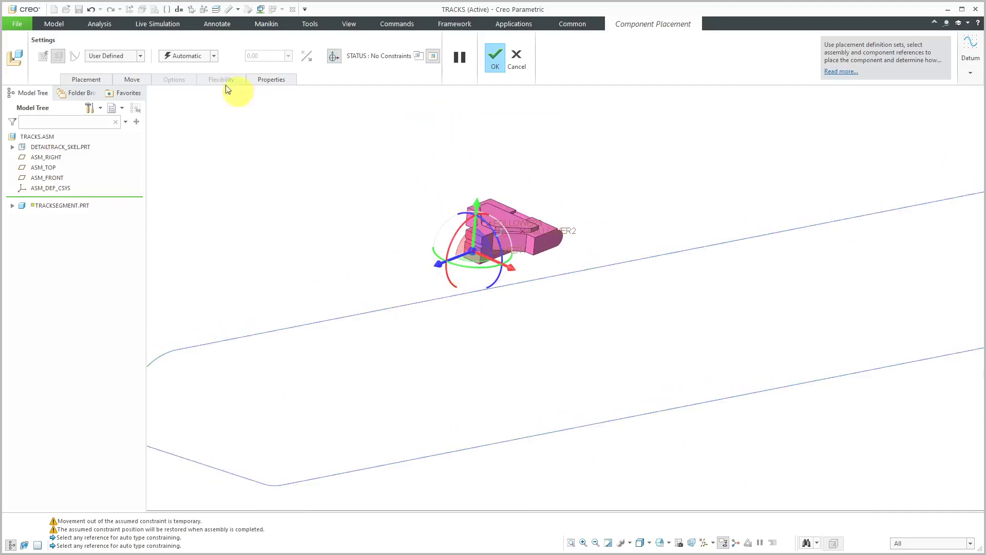
{"action": "left_click", "coordinate": [99, 81]}
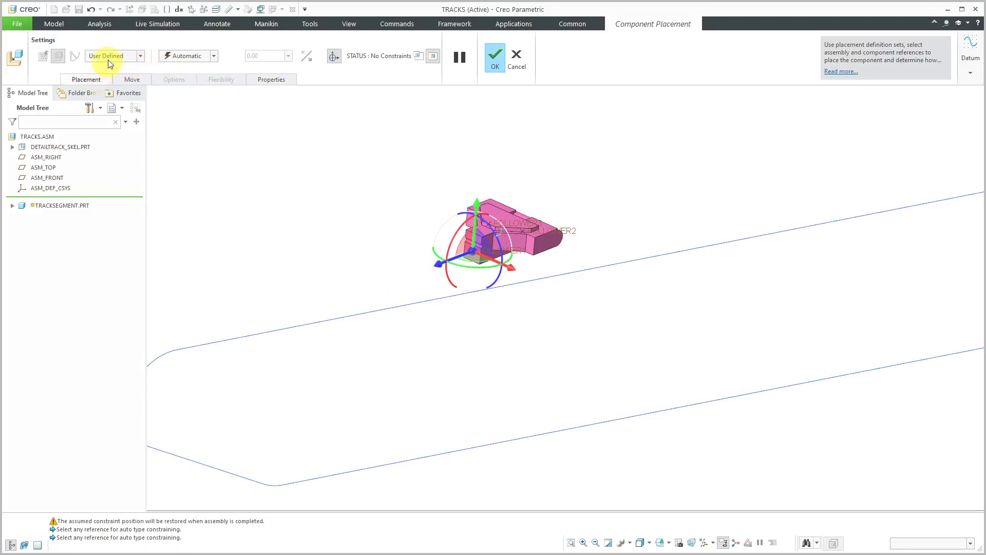
{"action": "left_click", "coordinate": [110, 57]}
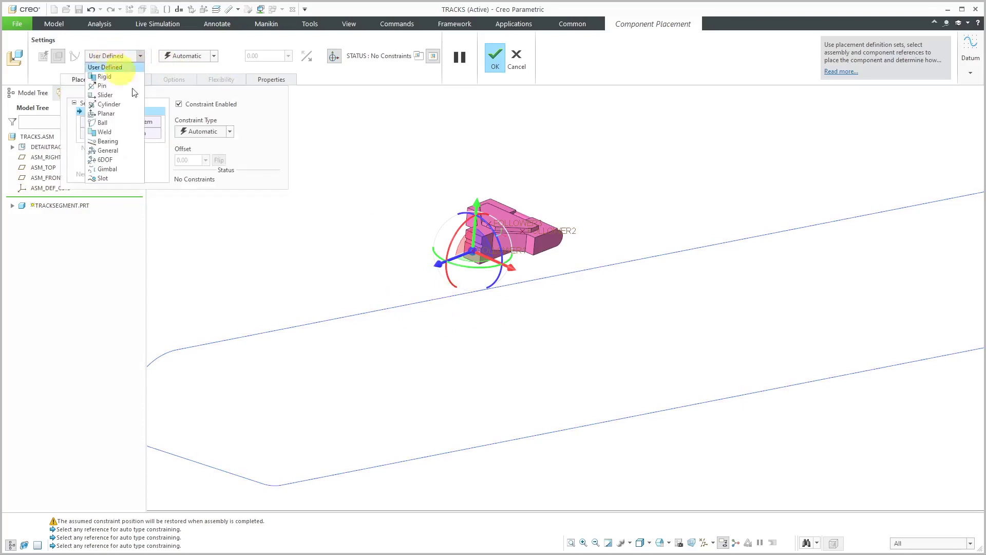
{"action": "left_click", "coordinate": [118, 178]}
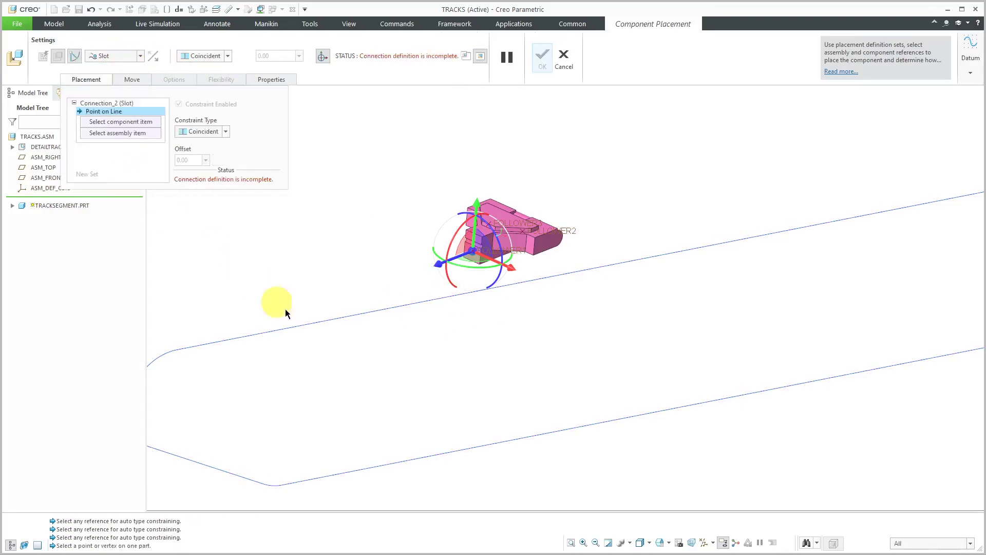
{"action": "left_click", "coordinate": [323, 57]}
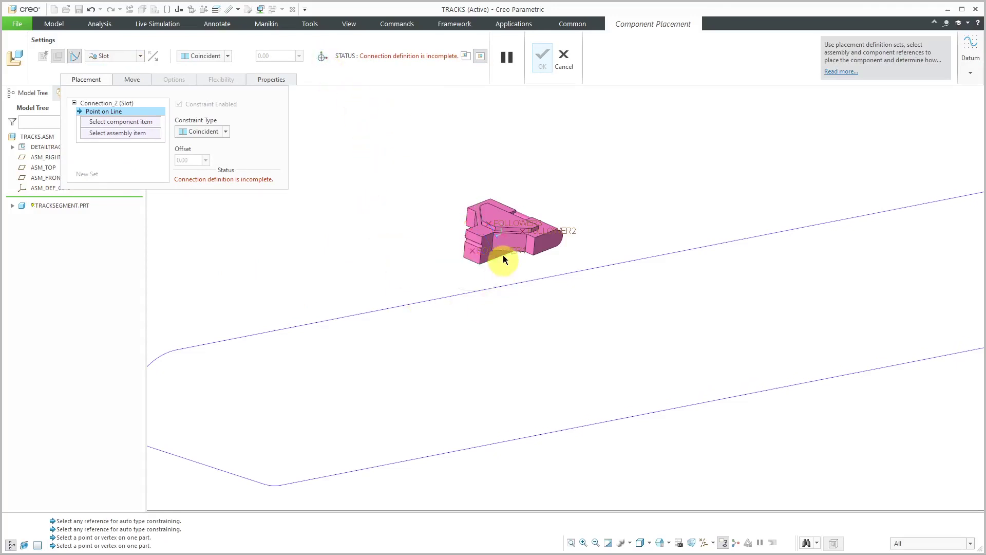
{"action": "left_click", "coordinate": [497, 288]}
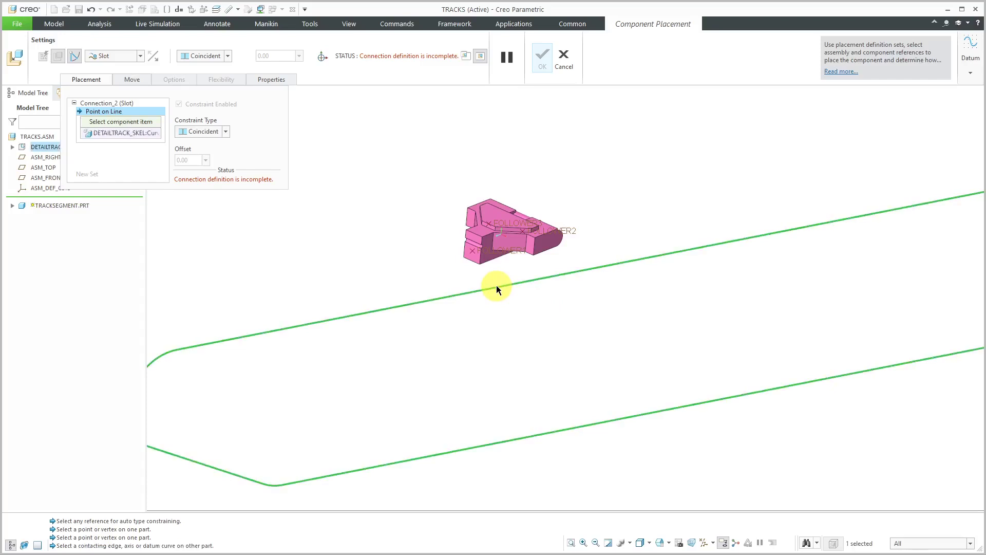
{"action": "left_click", "coordinate": [509, 249]}
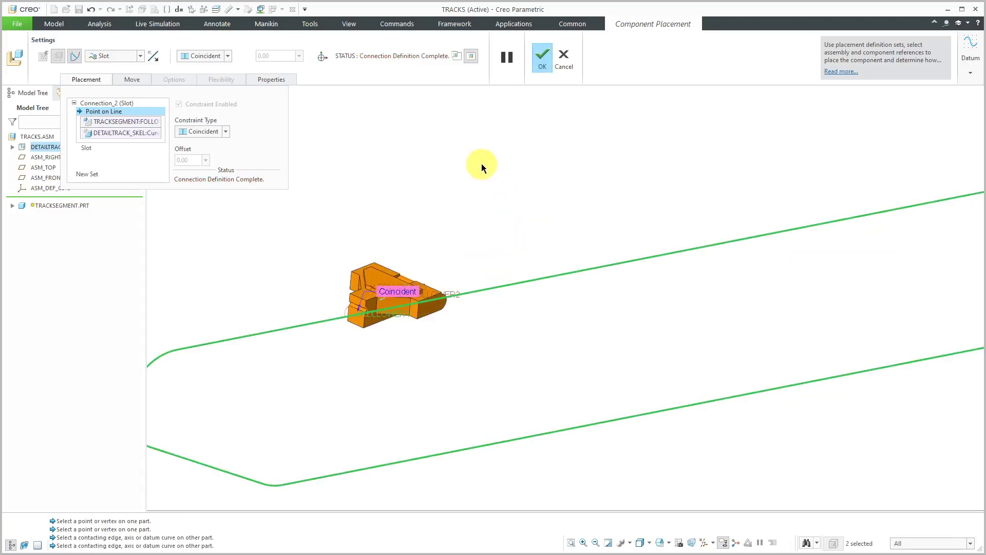
Step: Add a second Slot connection placing the segment's FOLLOWER2 point on the track curve, accept the placement, and hide the datum points
{"action": "left_click", "coordinate": [87, 175]}
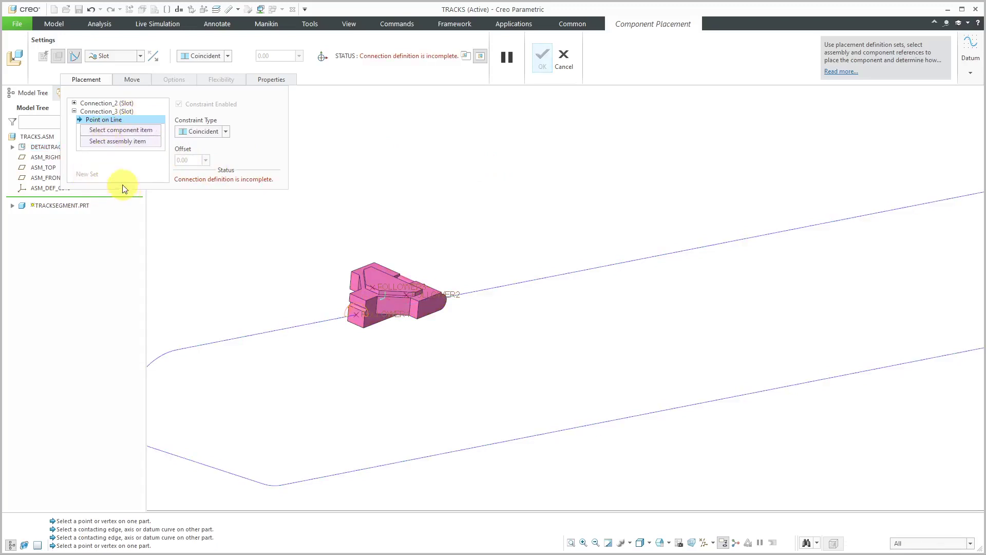
{"action": "left_click", "coordinate": [488, 292]}
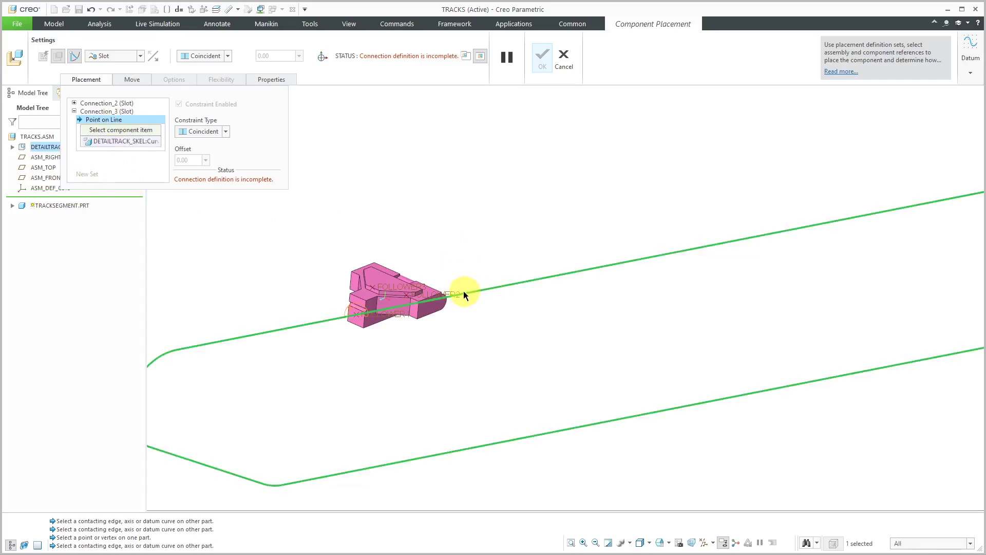
{"action": "left_click", "coordinate": [450, 295]}
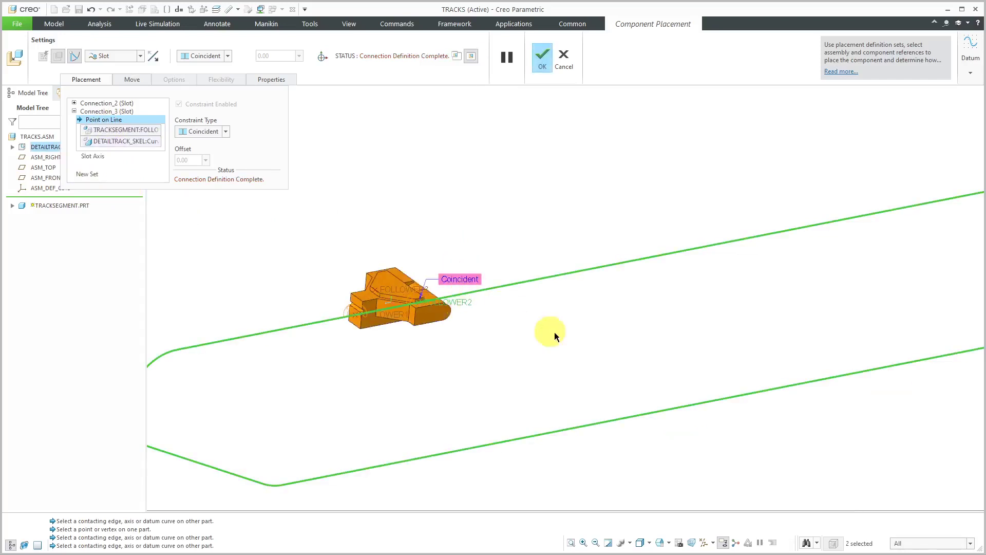
{"action": "scroll", "coordinate": [590, 199], "scroll_direction": "down", "scroll_amount": 2}
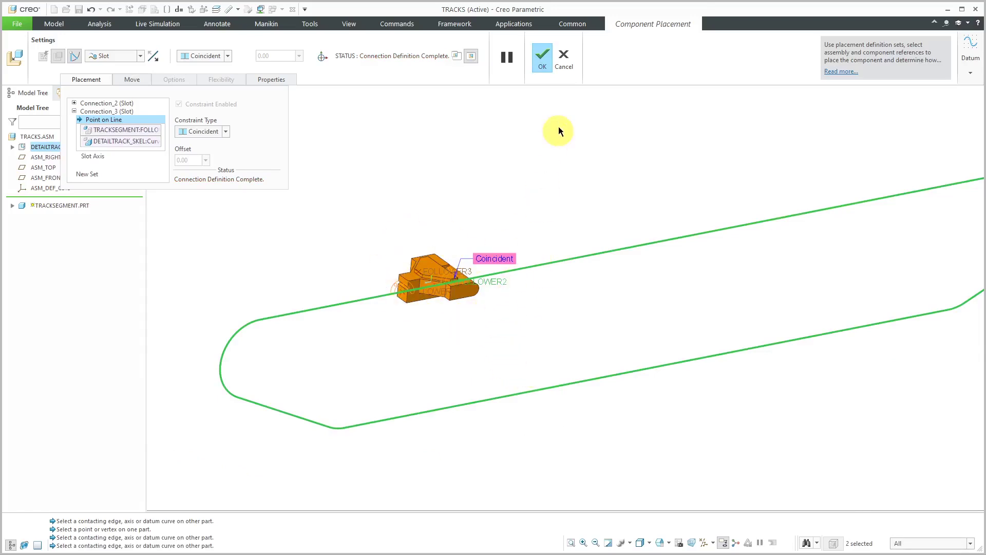
{"action": "left_click", "coordinate": [544, 63]}
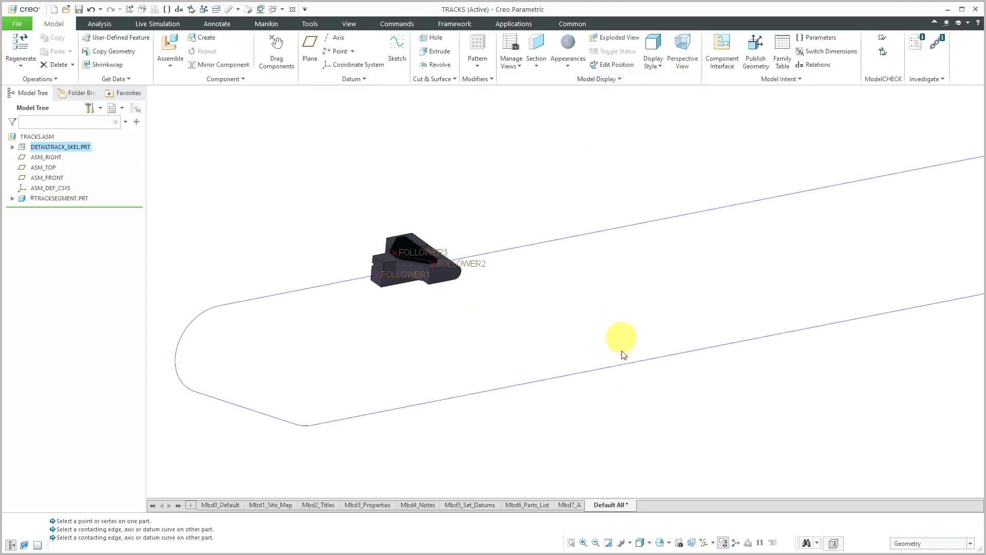
{"action": "left_click", "coordinate": [712, 543]}
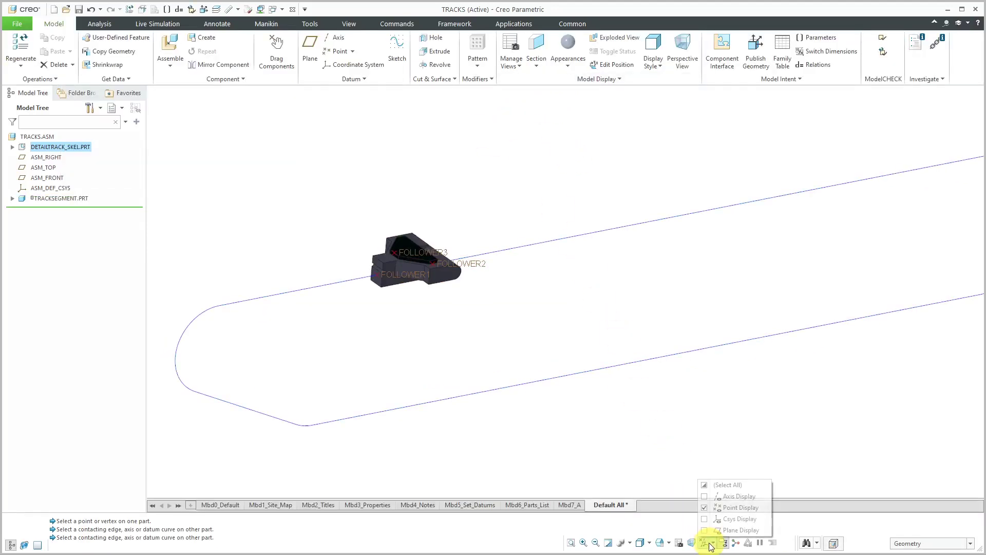
{"action": "left_click", "coordinate": [722, 507]}
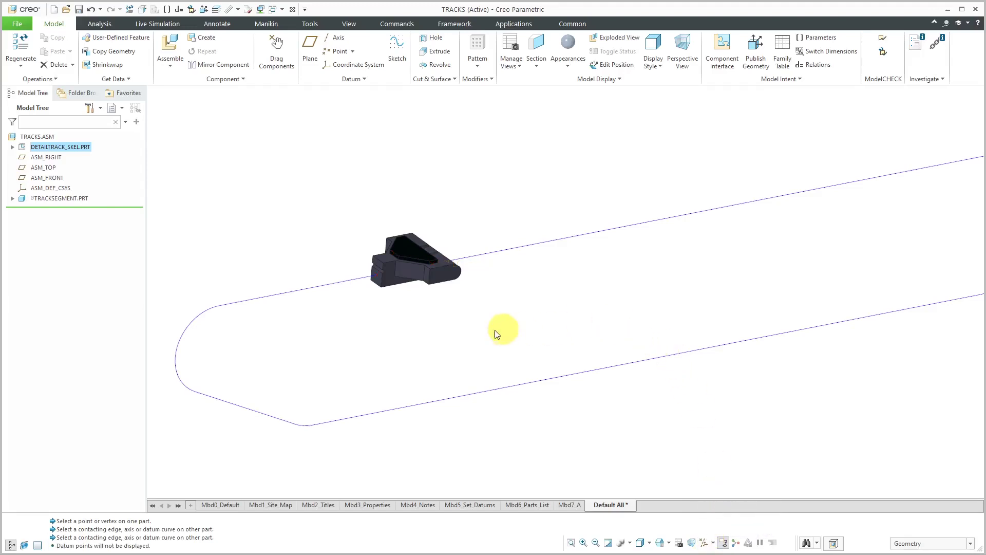
Step: Test the track segment's freedom of movement with Drag Components and undo the motion
{"action": "left_click", "coordinate": [276, 64]}
{"action": "left_click", "coordinate": [276, 64]}
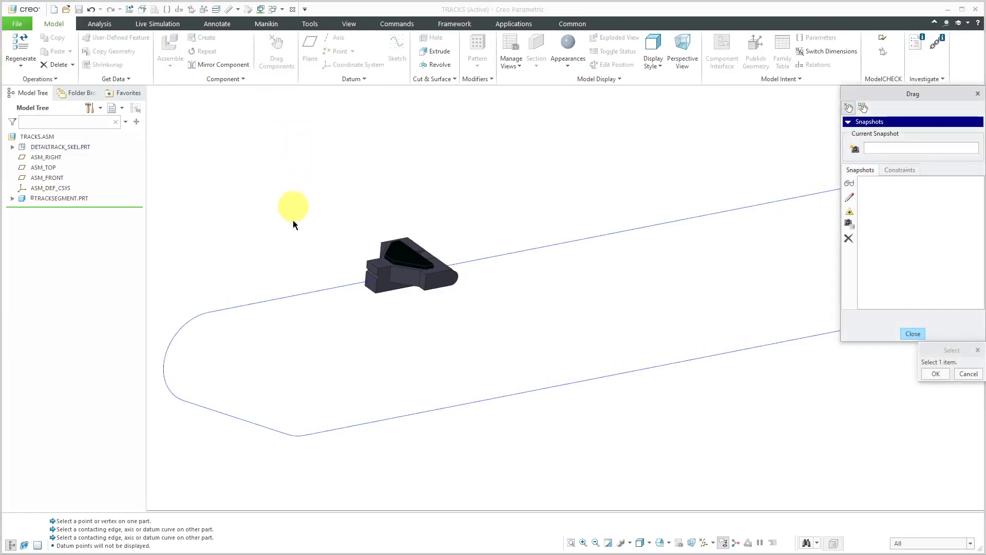
{"action": "left_click", "coordinate": [374, 286]}
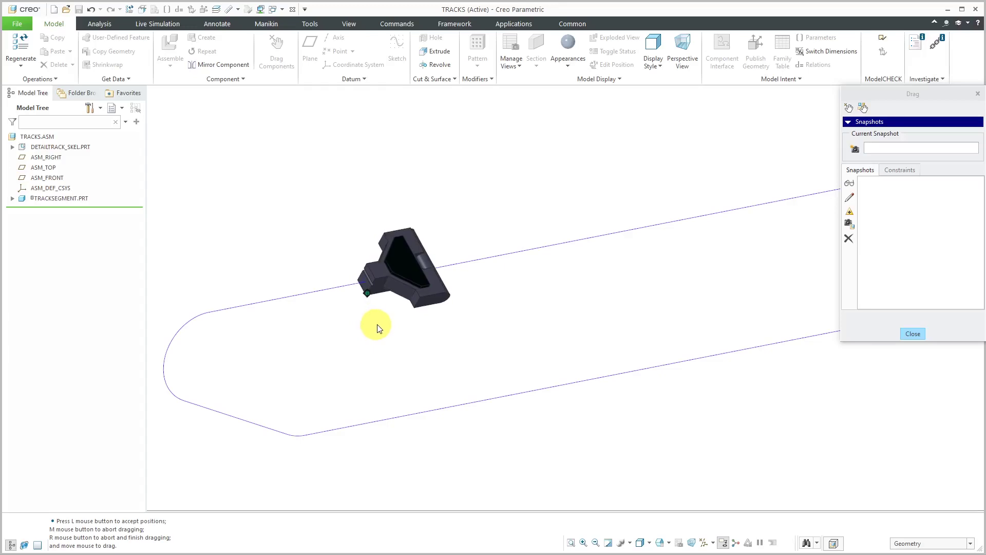
{"action": "key", "text": "ctrl+z"}
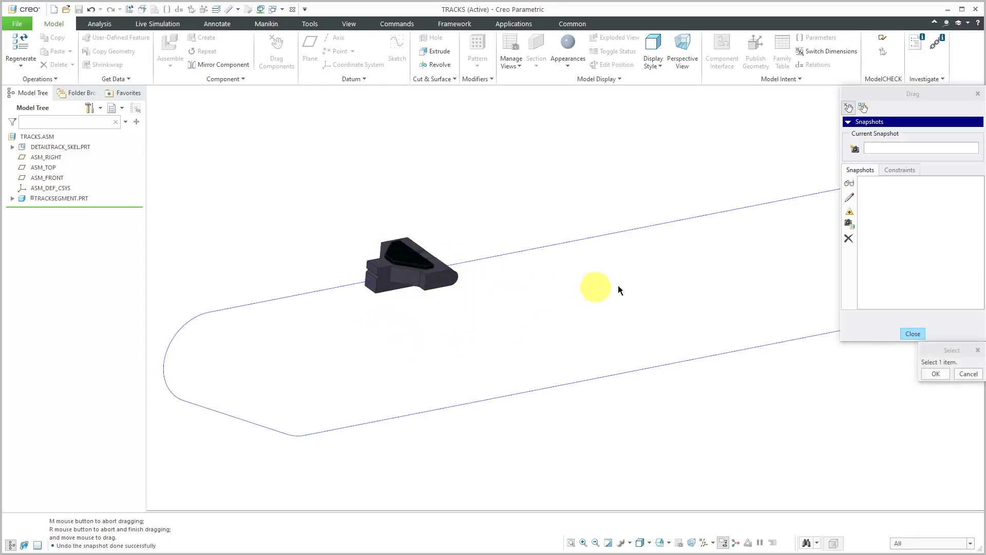
{"action": "left_click", "coordinate": [917, 335]}
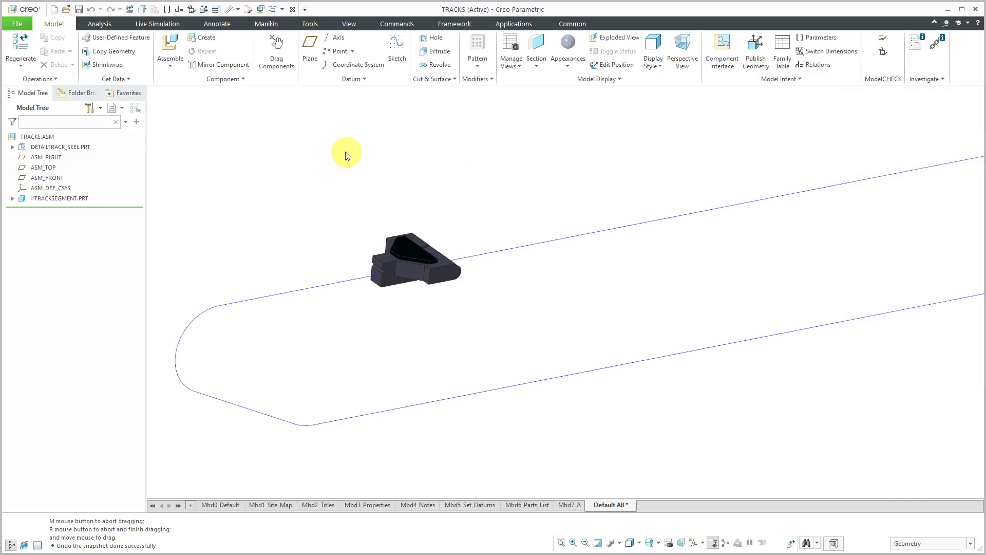
Step: Redefine the placement of TRACKSEGMENT.PRT and add a third connection set of type General
{"action": "left_click", "coordinate": [66, 200]}
{"action": "left_click", "coordinate": [66, 200]}
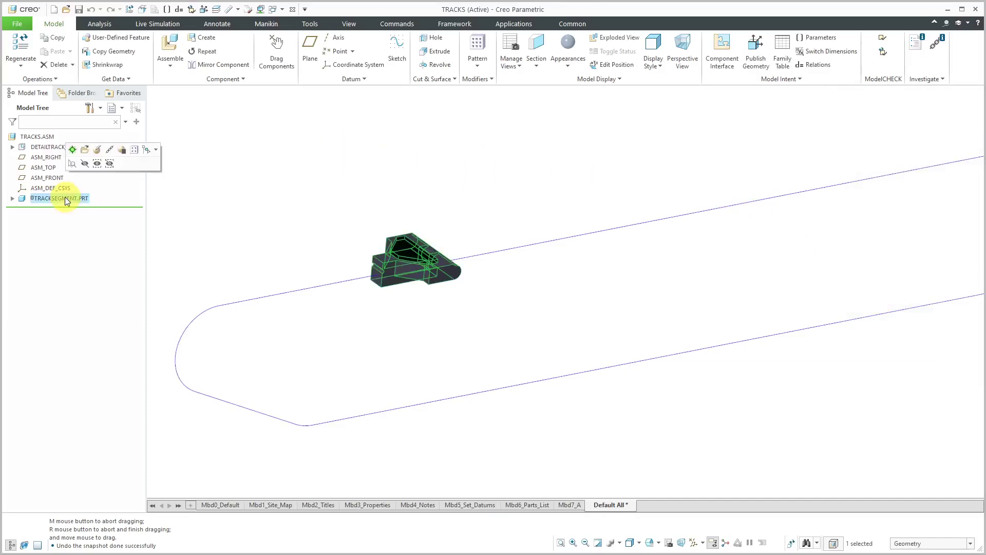
{"action": "left_click", "coordinate": [97, 150]}
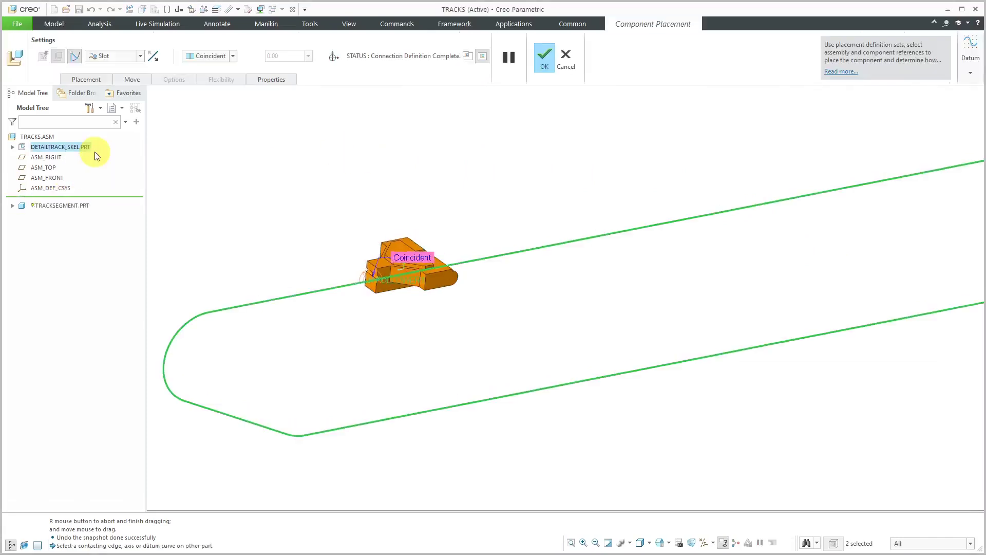
{"action": "left_click", "coordinate": [96, 79]}
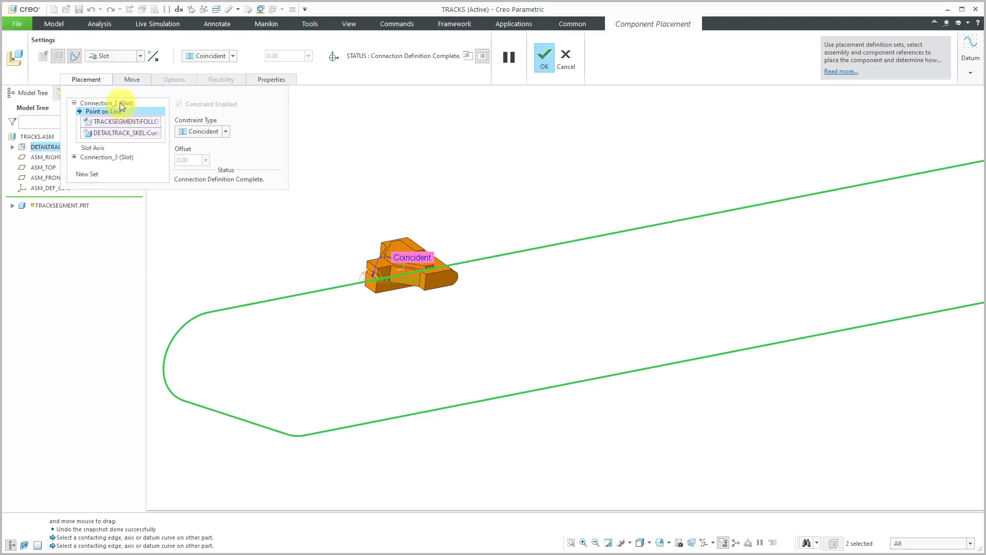
{"action": "left_click", "coordinate": [84, 174]}
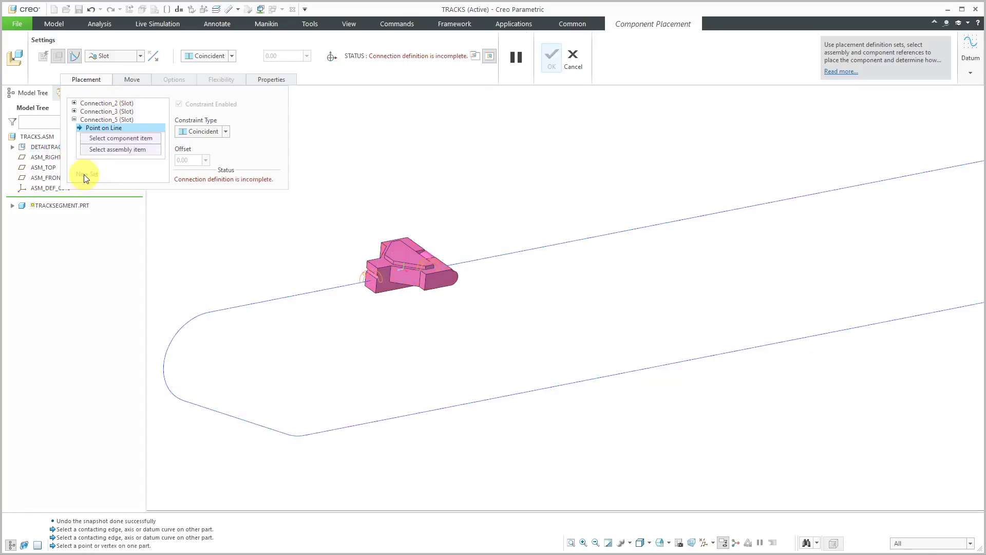
{"action": "left_click", "coordinate": [120, 119]}
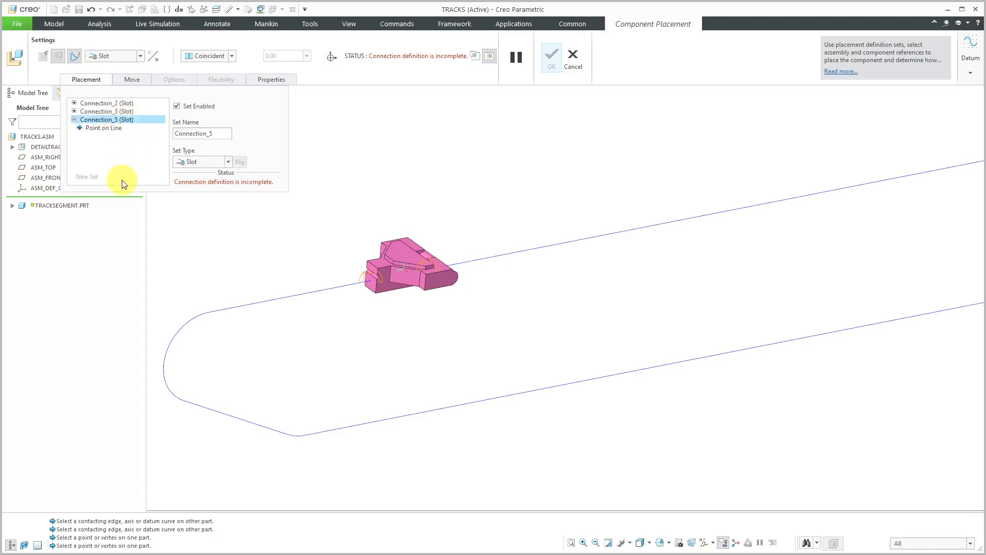
{"action": "left_click", "coordinate": [140, 56]}
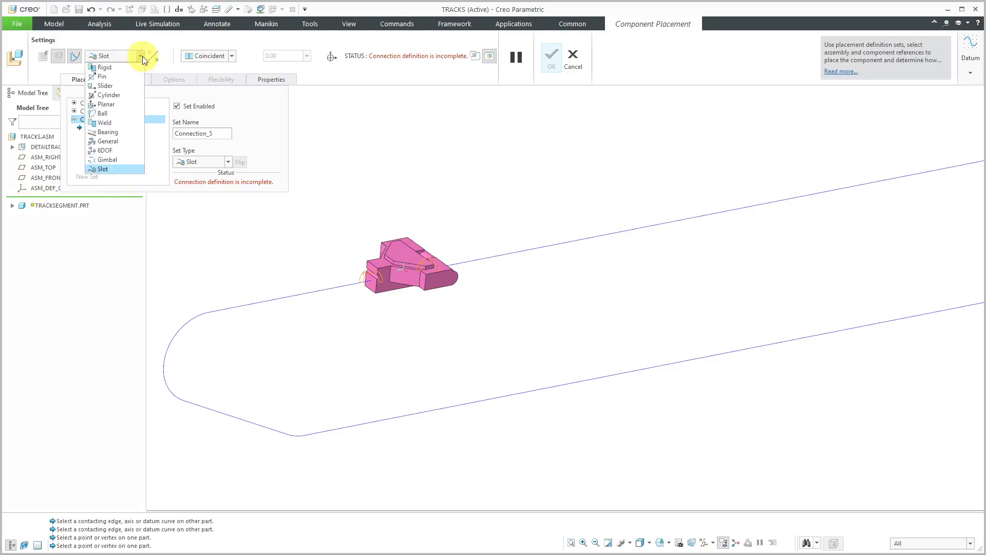
{"action": "left_click", "coordinate": [114, 141]}
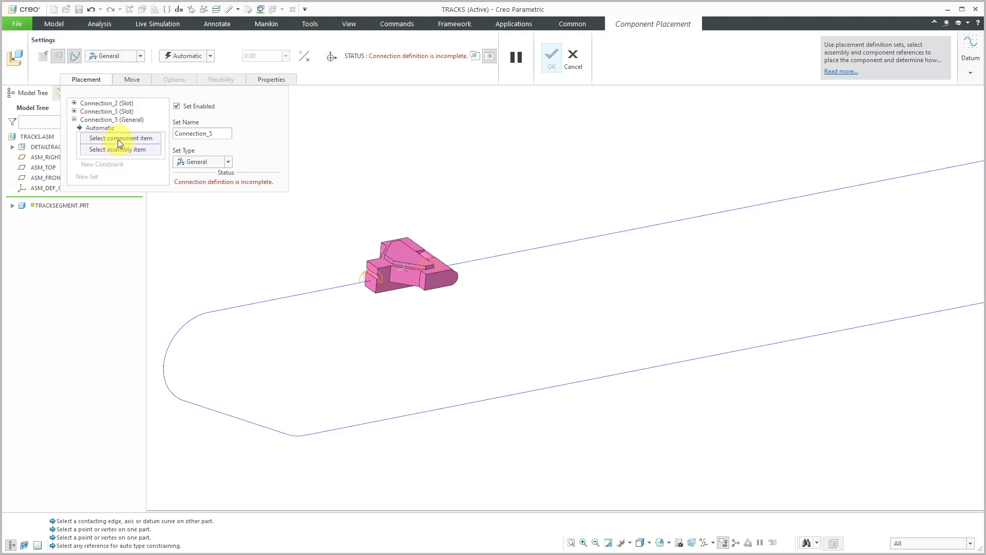
Step: Display the datum planes and expand the features of DETAILTRACK_SKEL.PRT in the model tree
{"action": "left_click", "coordinate": [118, 139]}
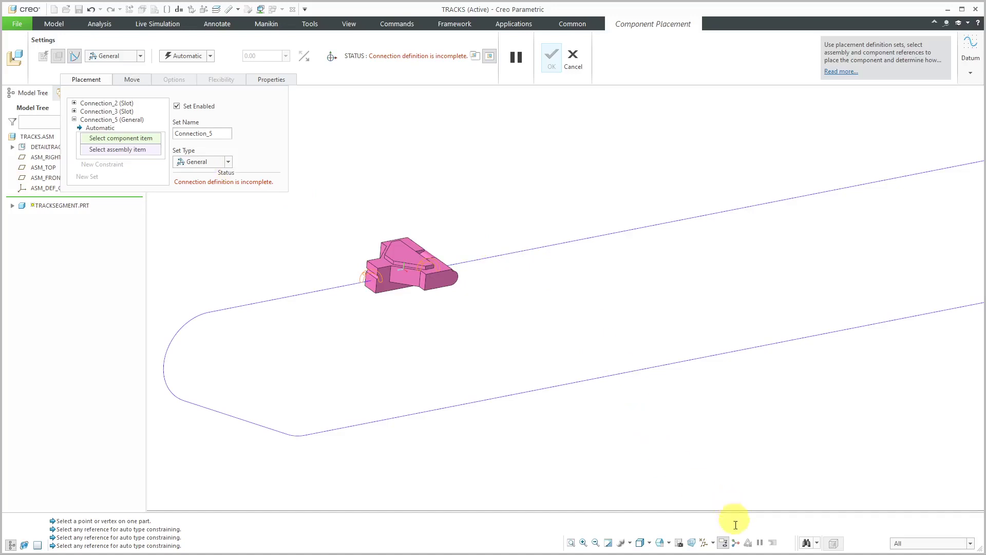
{"action": "left_click", "coordinate": [712, 544]}
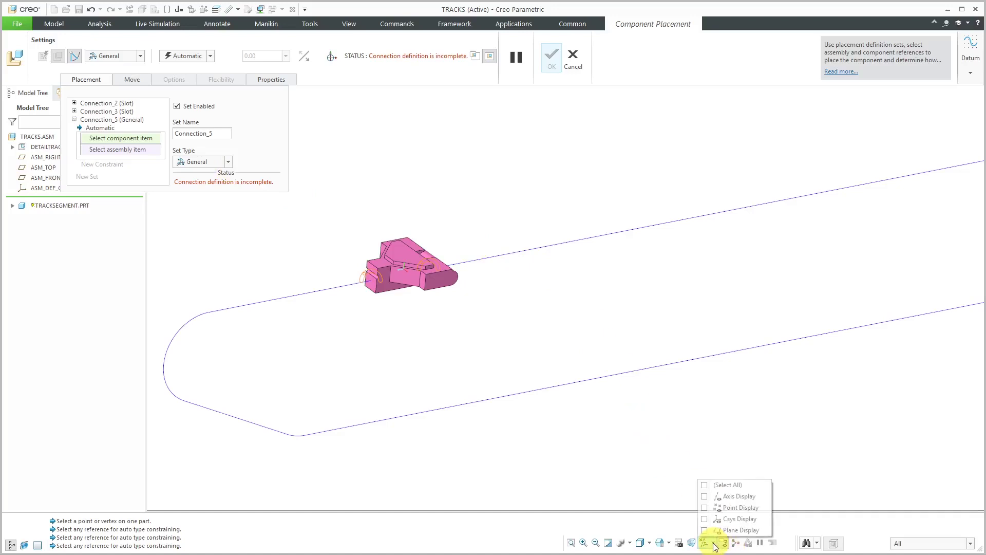
{"action": "left_click", "coordinate": [743, 531]}
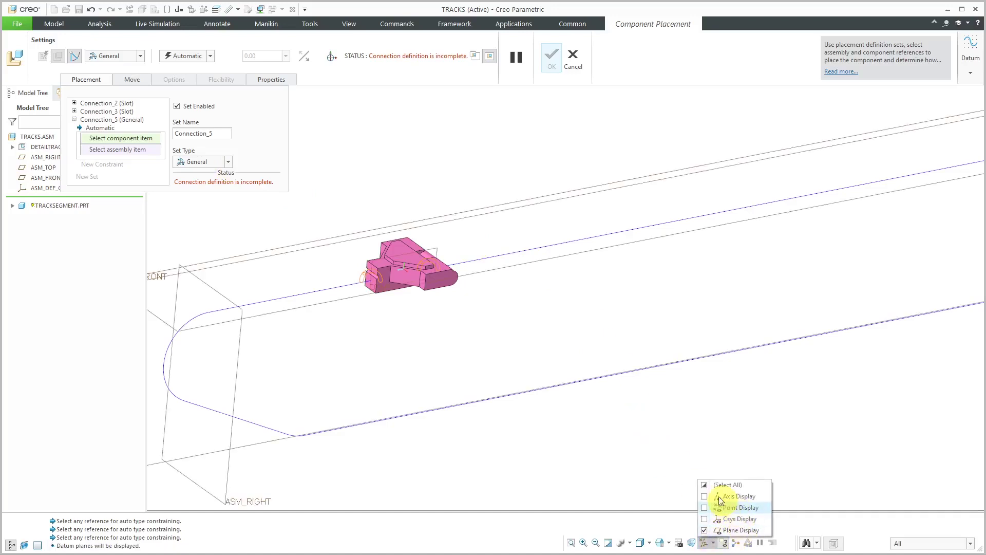
{"action": "left_click", "coordinate": [618, 322]}
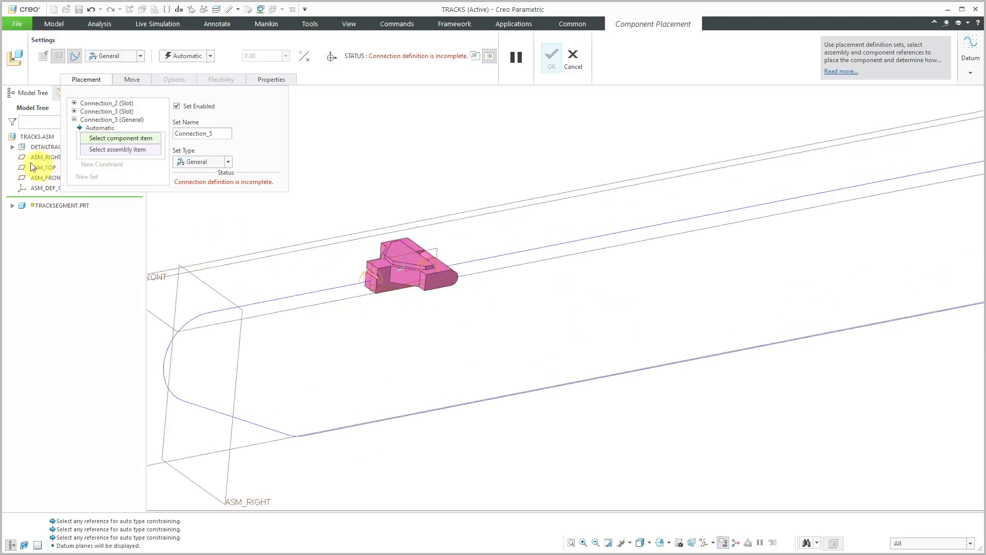
{"action": "left_click", "coordinate": [12, 147]}
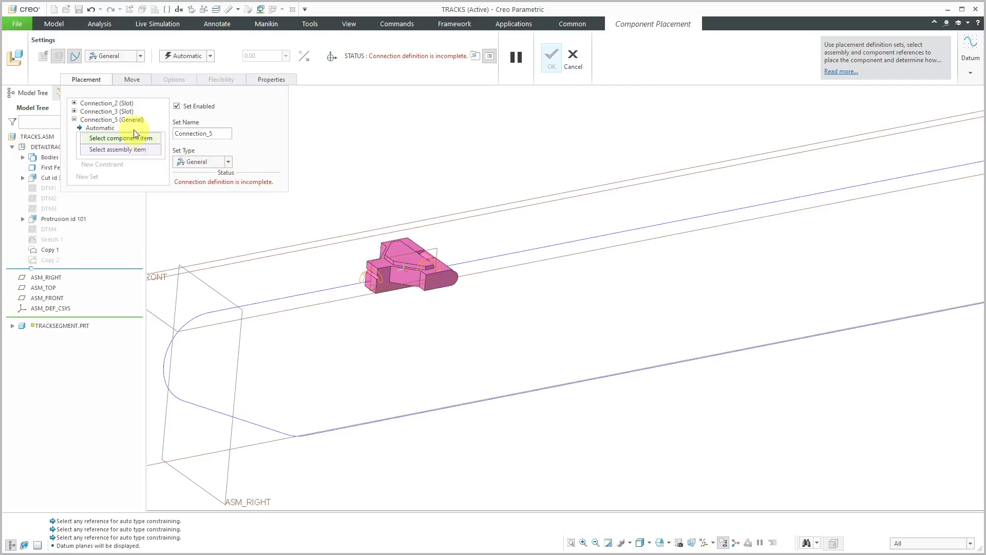
Step: Constrain the segment's DTM1 plane Parallel to the skeleton's DTM4 plane in the General connection and accept the placement
{"action": "left_click", "coordinate": [101, 128]}
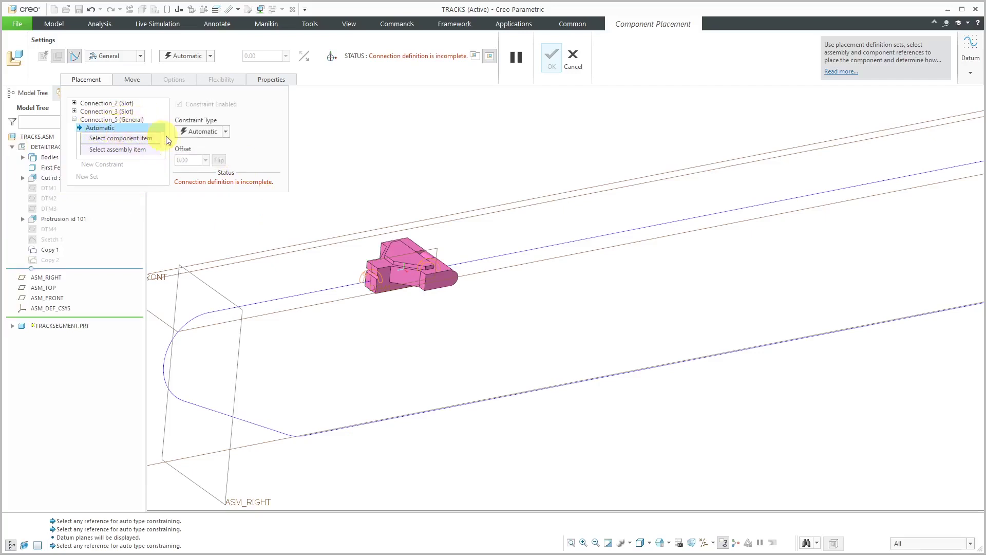
{"action": "left_click", "coordinate": [226, 132]}
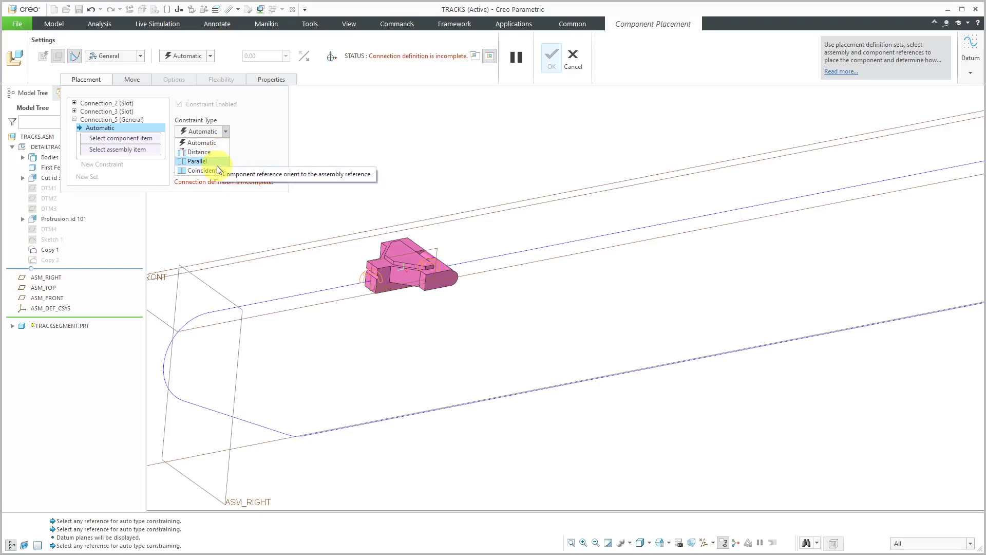
{"action": "left_click", "coordinate": [217, 162]}
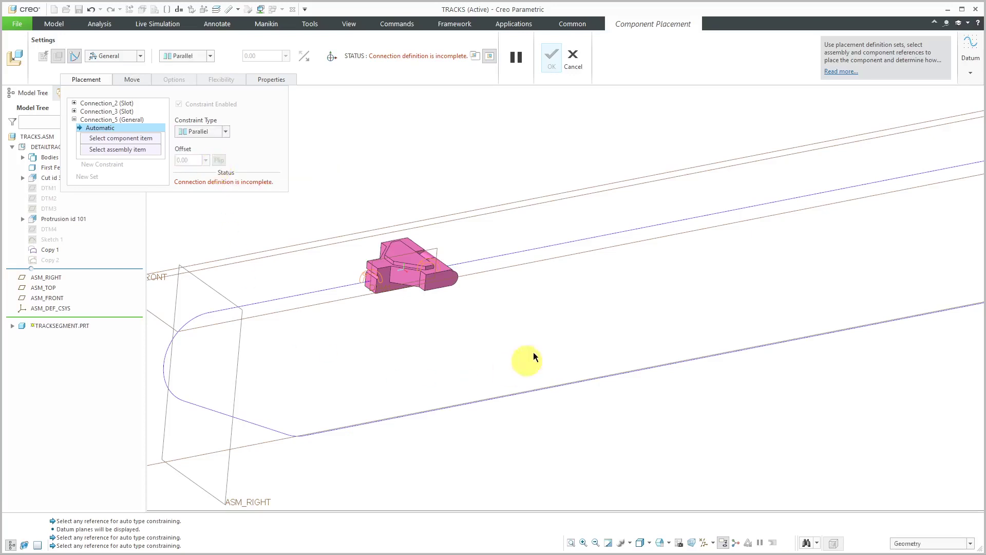
{"action": "left_click", "coordinate": [438, 248]}
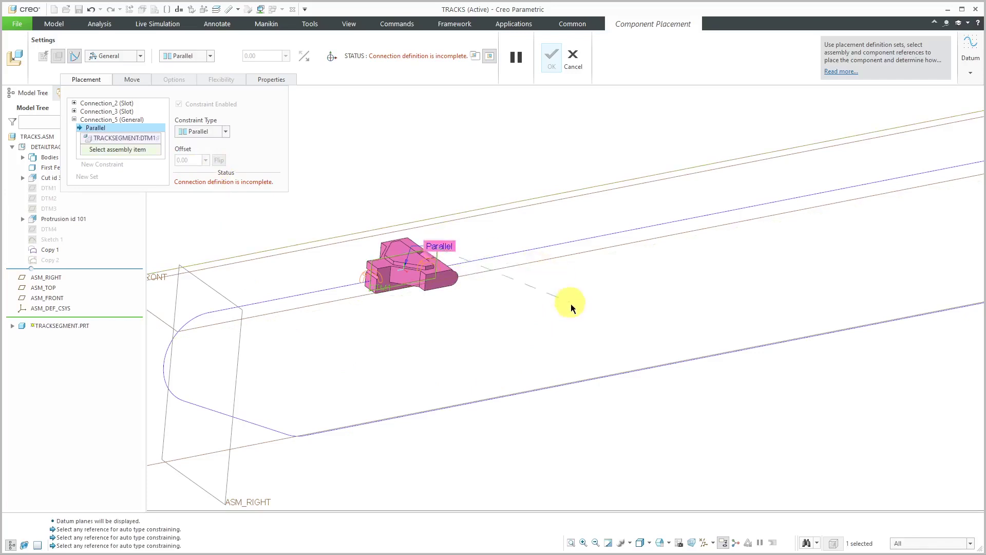
{"action": "scroll", "coordinate": [605, 328], "scroll_direction": "up", "scroll_amount": 2}
{"action": "scroll", "coordinate": [605, 328], "scroll_direction": "down", "scroll_amount": 1}
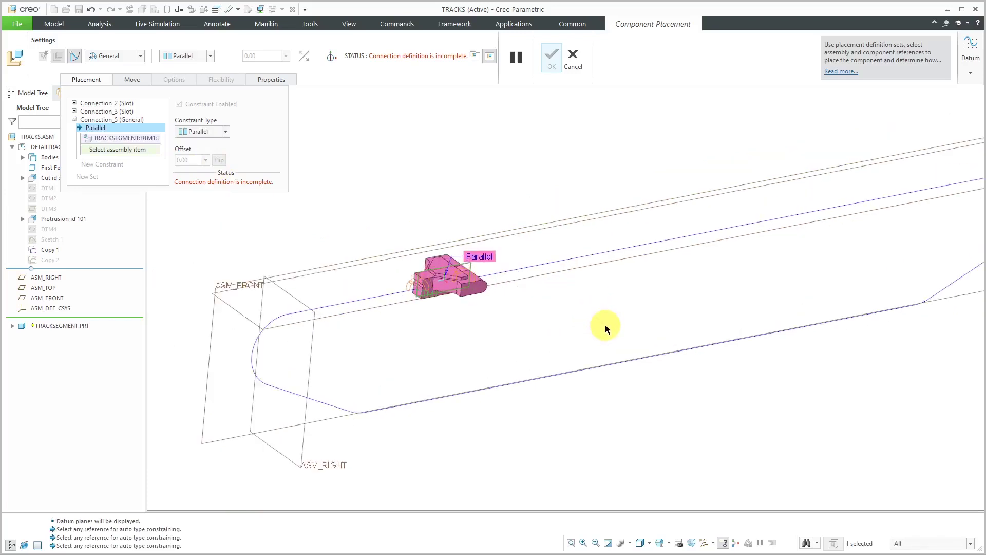
{"action": "left_click", "coordinate": [46, 229]}
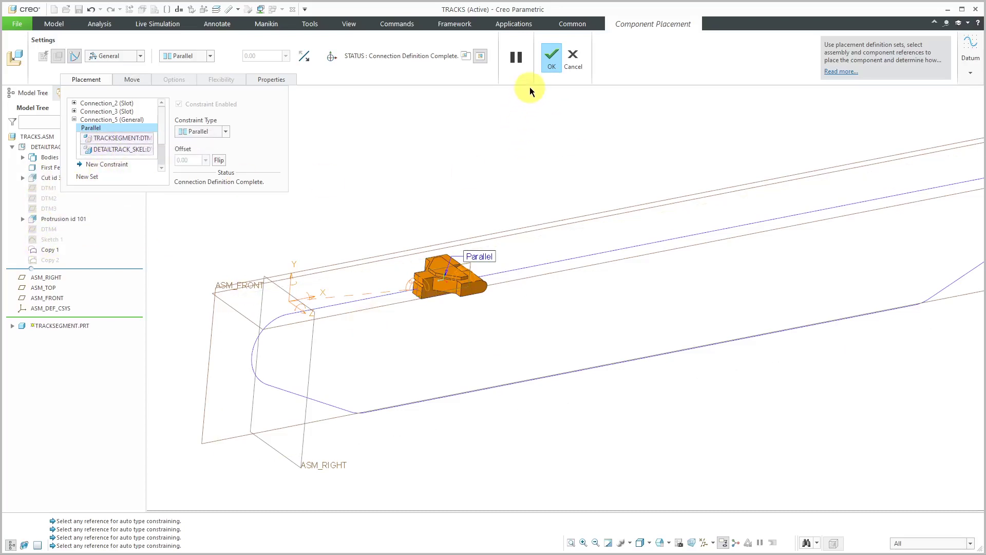
{"action": "left_click", "coordinate": [551, 58]}
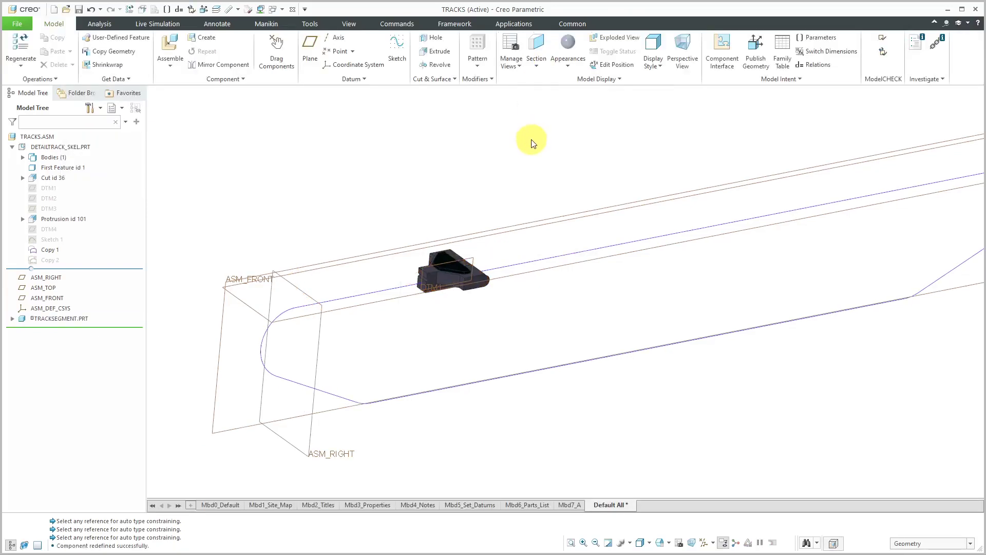
Step: Turn off the display of all datum axes, points, coordinate systems and planes
{"action": "left_click", "coordinate": [714, 545]}
{"action": "left_click", "coordinate": [722, 485]}
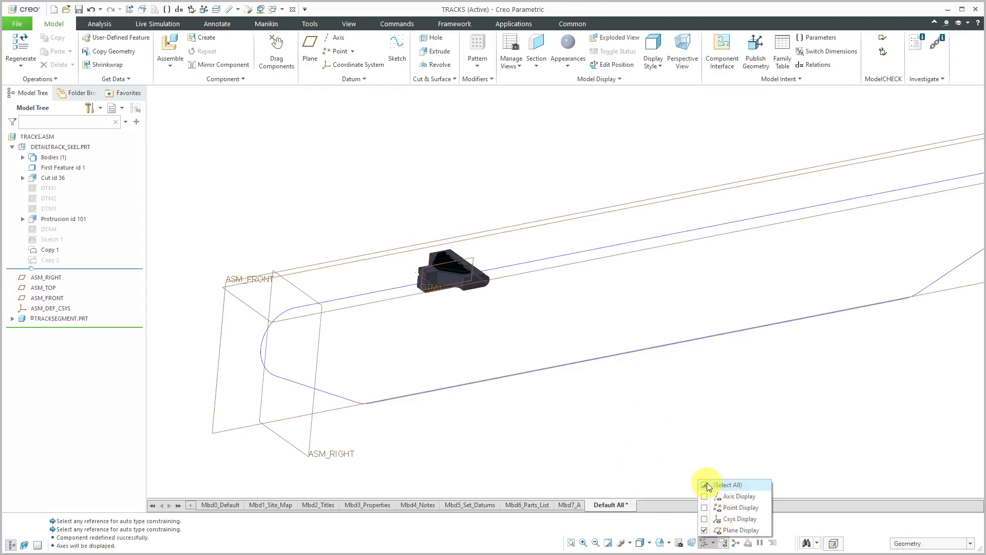
{"action": "left_click", "coordinate": [722, 485]}
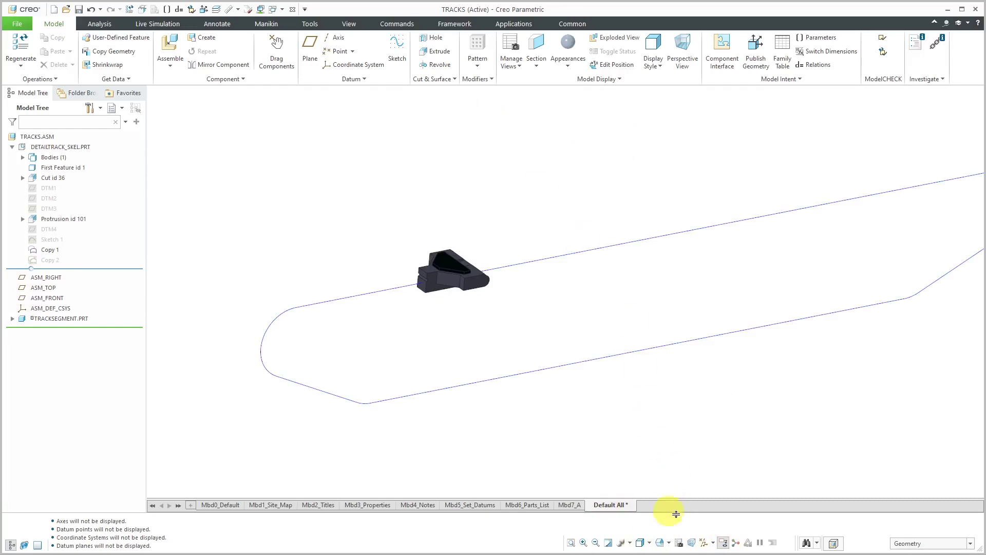
Step: Set the main window's Graphics Toolbar location to Show on the top in the window settings
{"action": "left_click", "coordinate": [17, 23]}
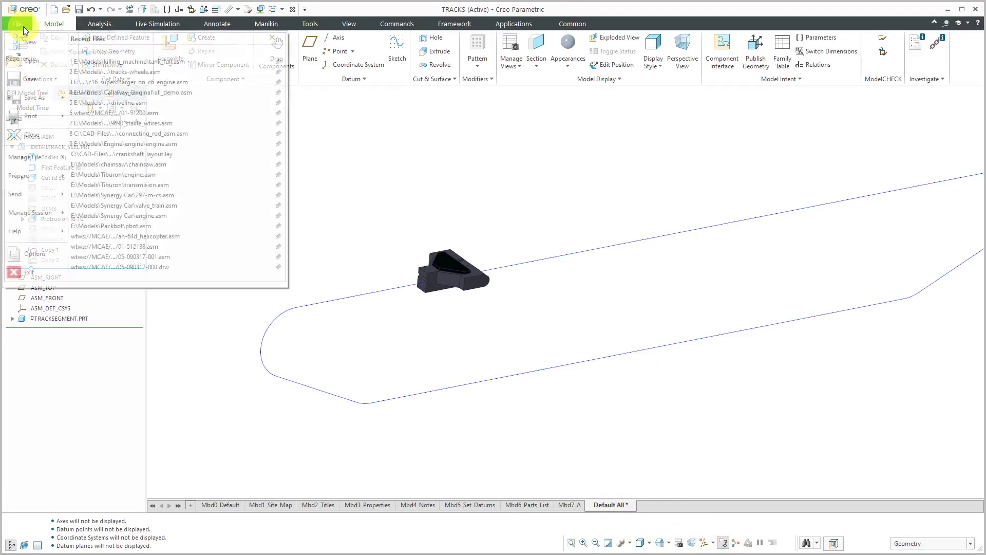
{"action": "left_click", "coordinate": [51, 257]}
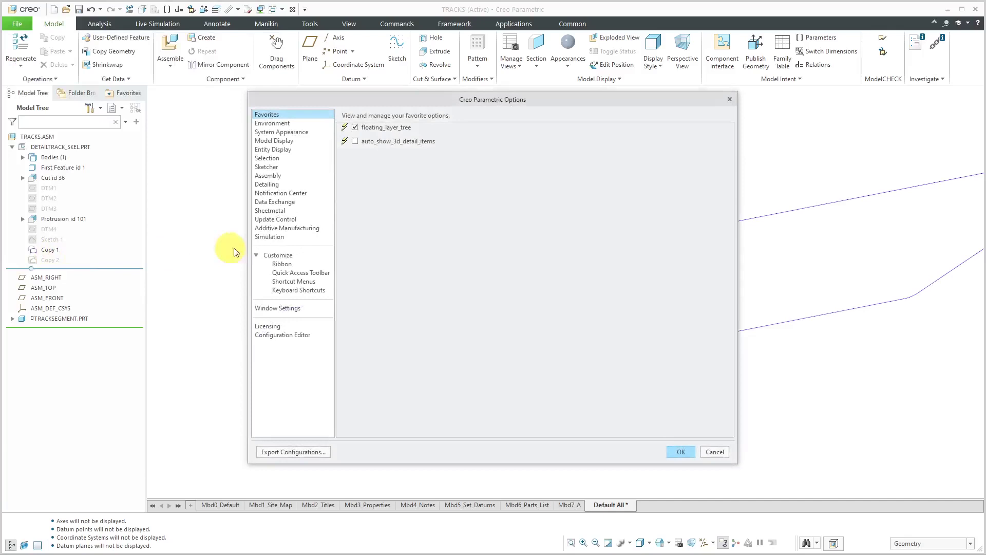
{"action": "left_click", "coordinate": [283, 308]}
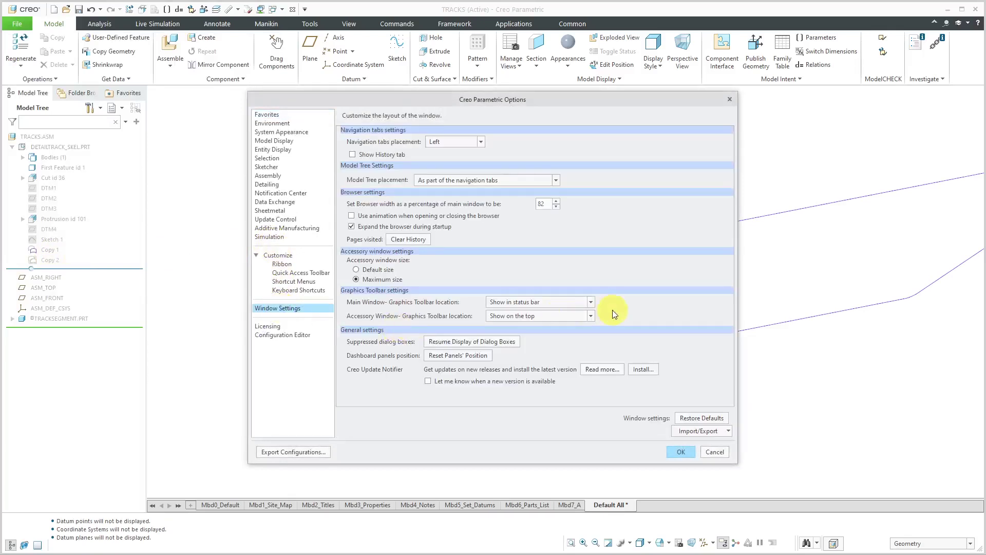
{"action": "left_click", "coordinate": [560, 307]}
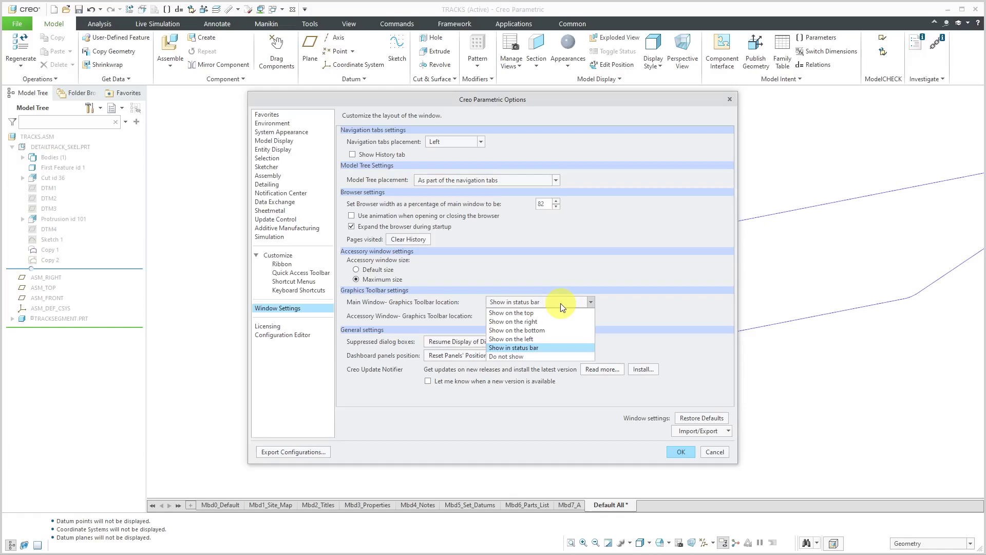
{"action": "left_click", "coordinate": [532, 314]}
{"action": "left_click", "coordinate": [677, 451]}
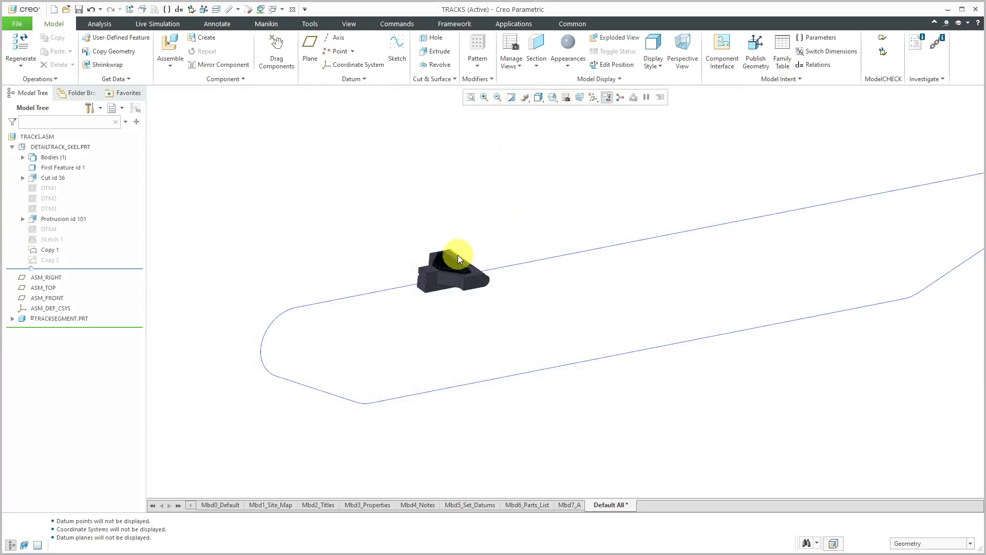
Step: Test the segment's travel along the track curve with Drag Components, undo the motion and close the drag tool
{"action": "mouse_move", "coordinate": [456, 247]}
{"action": "middle_mouse_down"}
{"action": "mouse_move", "coordinate": [456, 231]}
{"action": "mouse_move", "coordinate": [471, 239]}
{"action": "middle_mouse_up"}
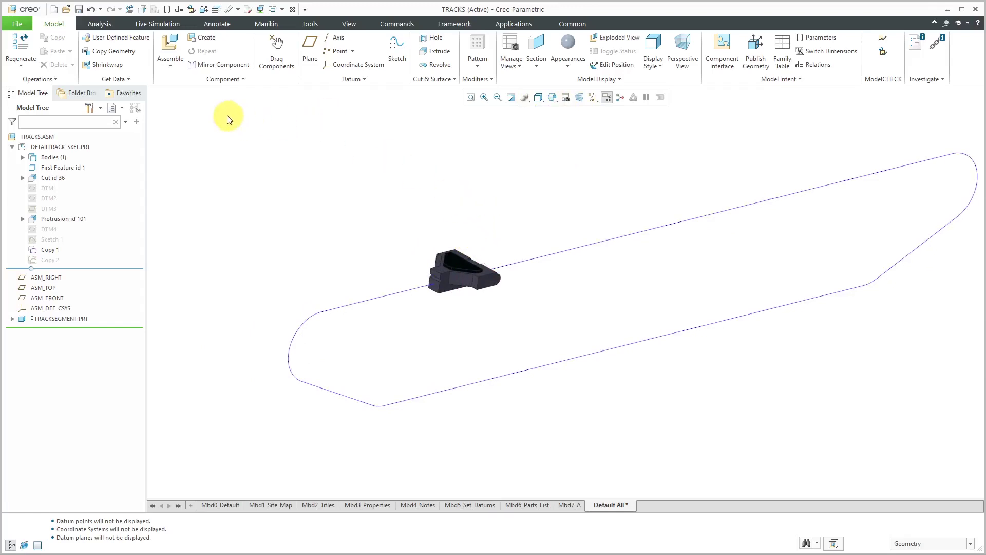
{"action": "left_click", "coordinate": [276, 57]}
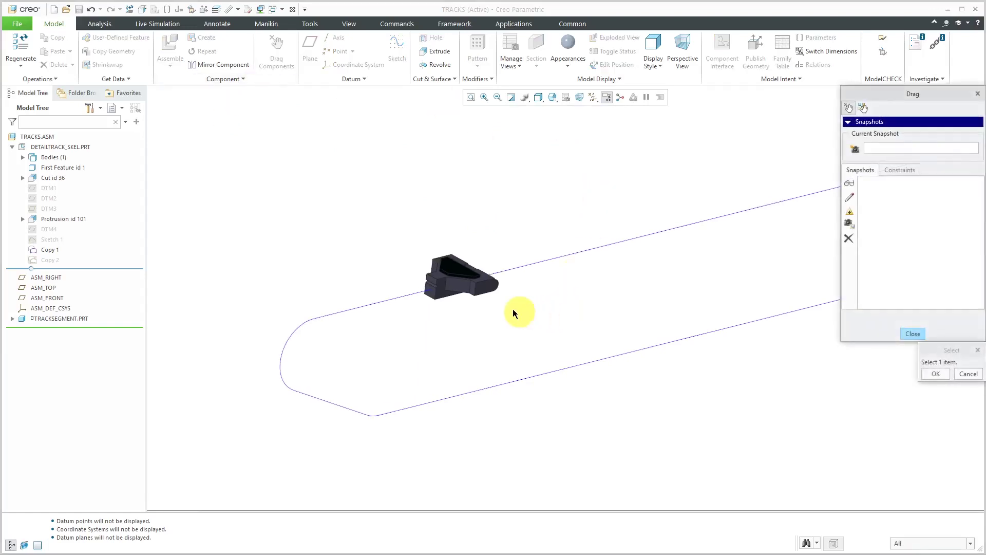
{"action": "left_click", "coordinate": [476, 294]}
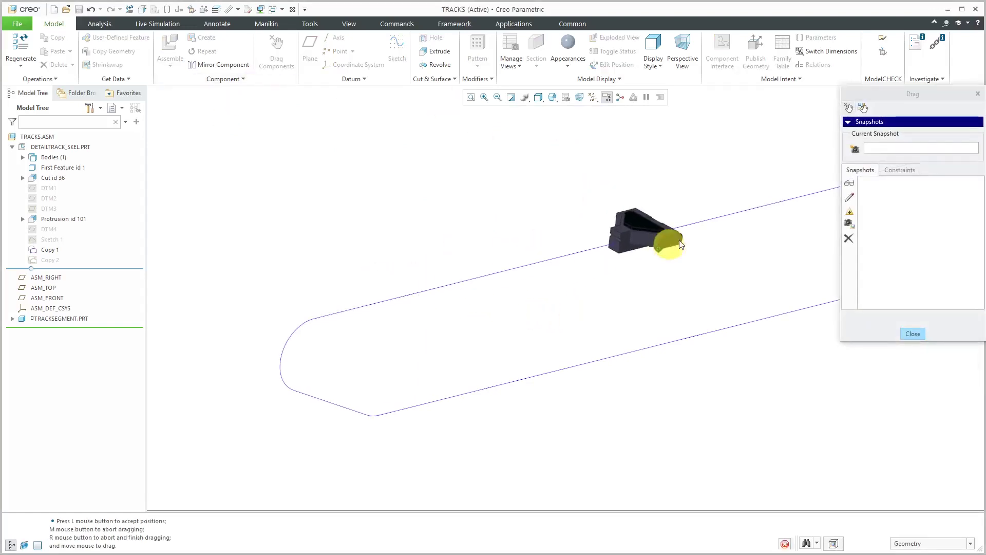
{"action": "scroll", "coordinate": [411, 382], "scroll_direction": "down", "scroll_amount": 3}
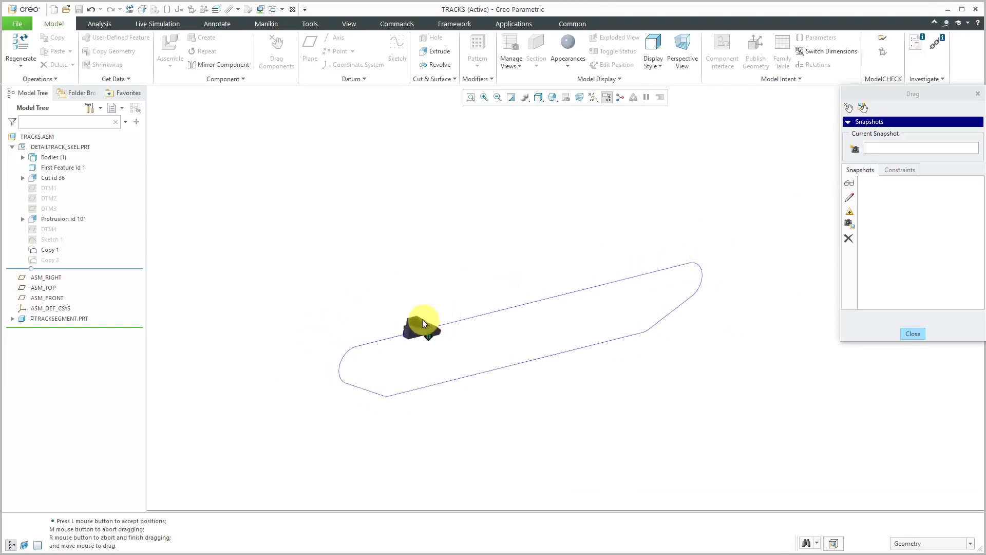
{"action": "middle_click", "coordinate": [421, 308]}
{"action": "scroll", "coordinate": [455, 334], "scroll_direction": "up", "scroll_amount": 2}
{"action": "scroll", "coordinate": [454, 333], "scroll_direction": "up", "scroll_amount": 2}
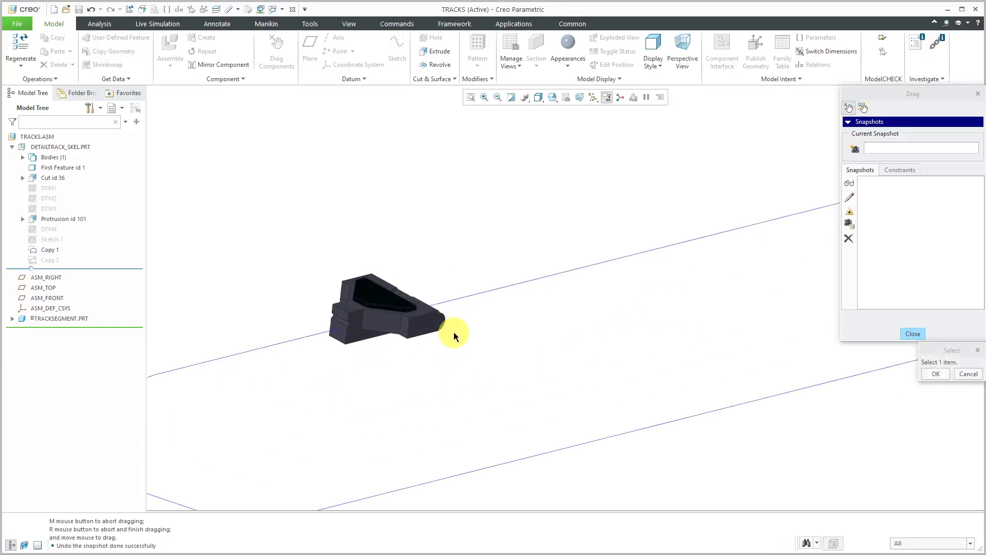
{"action": "left_click", "coordinate": [912, 333]}
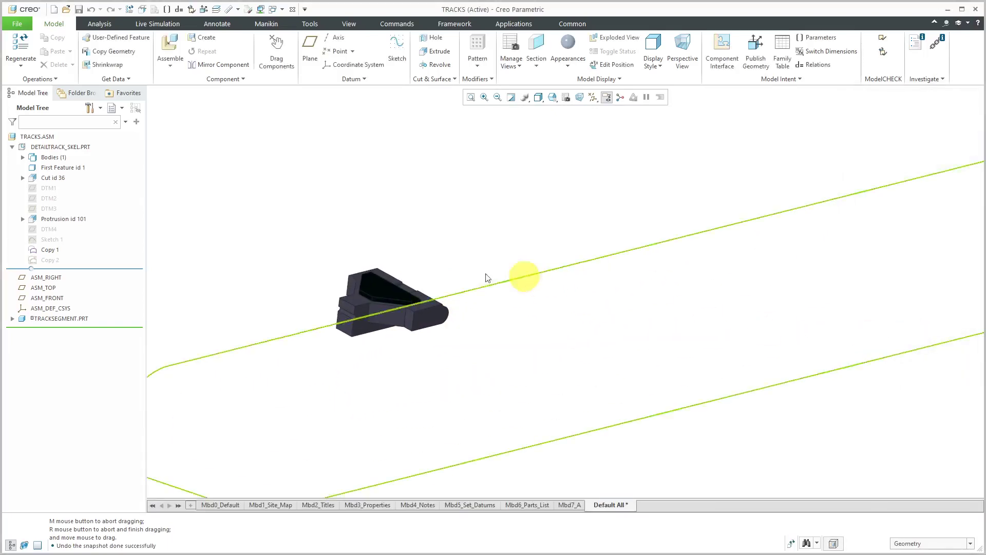
{"action": "scroll", "coordinate": [464, 274], "scroll_direction": "down", "scroll_amount": 2}
{"action": "middle_click_drag", "start_coordinate": [489, 291], "coordinate": [436, 291]}
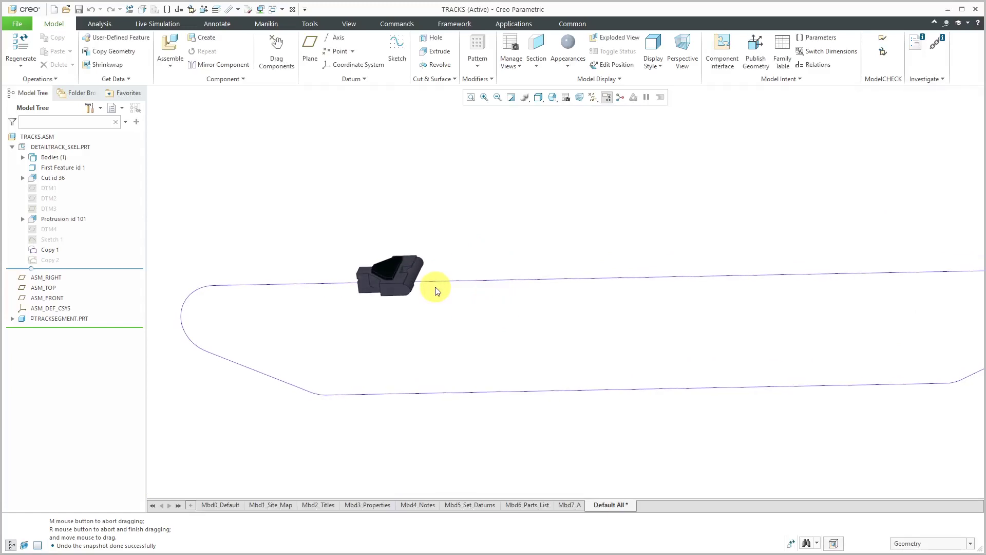
{"action": "left_click", "coordinate": [434, 259]}
{"action": "middle_click_drag", "start_coordinate": [434, 257], "coordinate": [458, 253]}
{"action": "left_click", "coordinate": [452, 266]}
{"action": "left_click", "coordinate": [323, 298]}
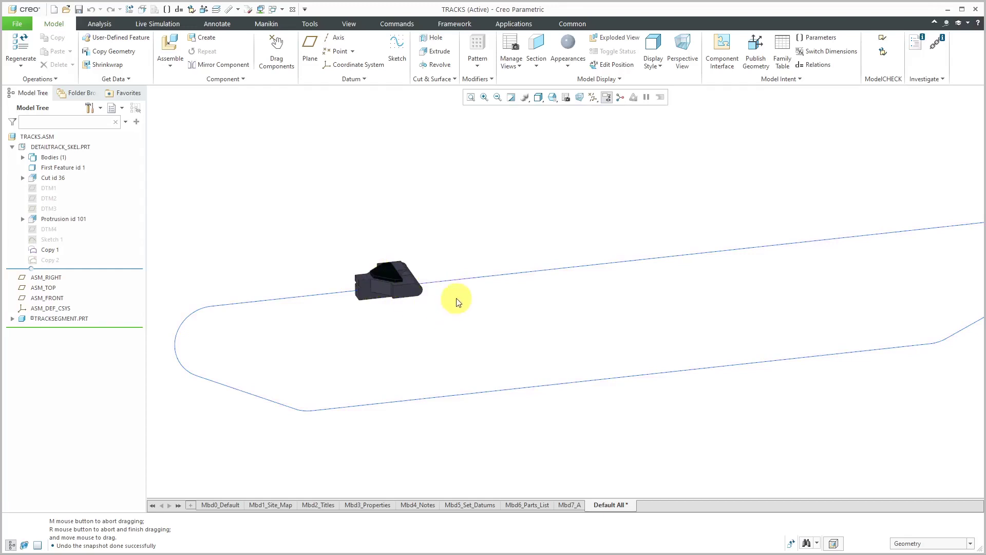
{"action": "scroll", "coordinate": [458, 302], "scroll_direction": "down", "scroll_amount": 3}
{"action": "scroll", "coordinate": [427, 291], "scroll_direction": "up", "scroll_amount": 2}
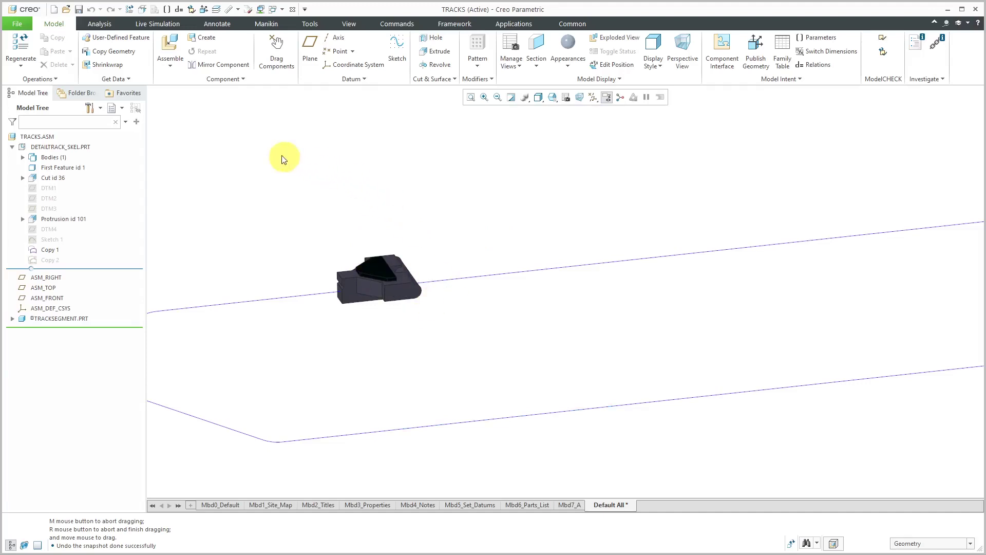
Step: Insert a second tracksegment.prt into the assembly and rotate it to roughly match the orientation of the first segment
{"action": "left_click", "coordinate": [168, 49]}
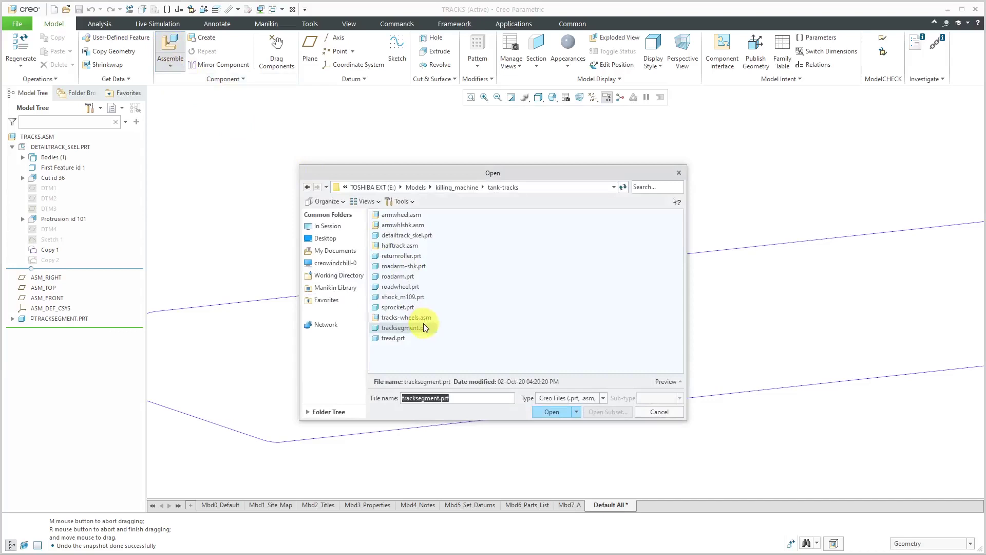
{"action": "double_click", "coordinate": [420, 328]}
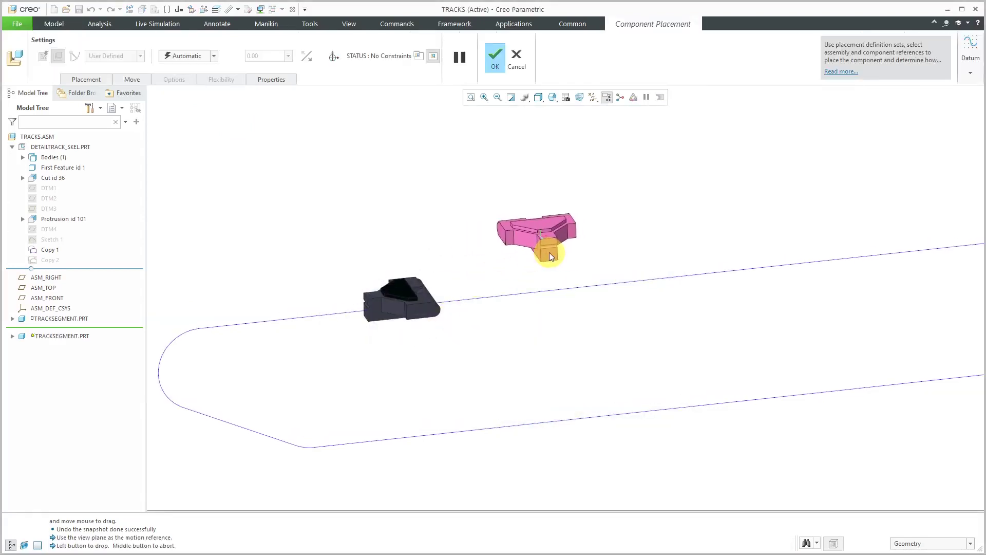
{"action": "left_click", "coordinate": [550, 251]}
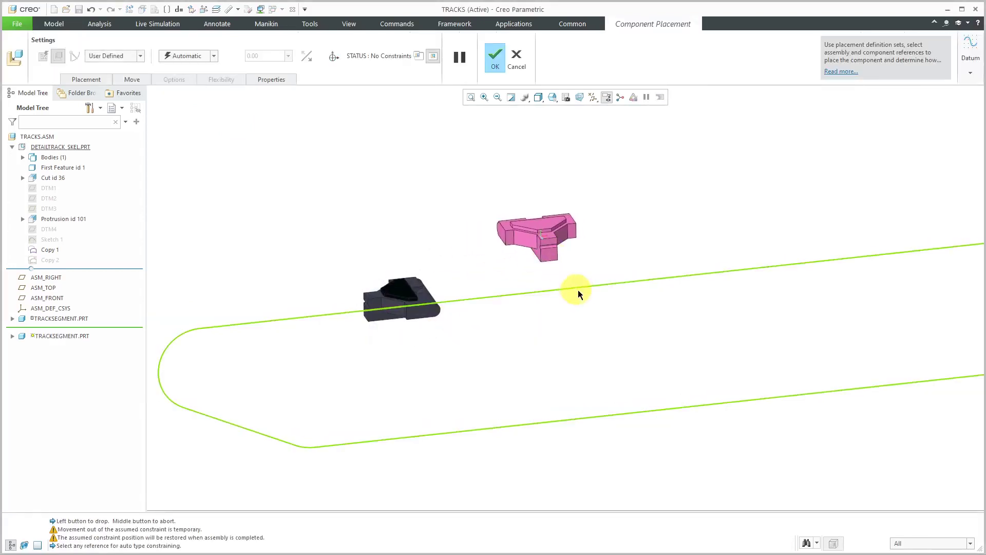
{"action": "left_click", "coordinate": [334, 56]}
{"action": "left_click_drag", "start_coordinate": [590, 263], "coordinate": [525, 278]}
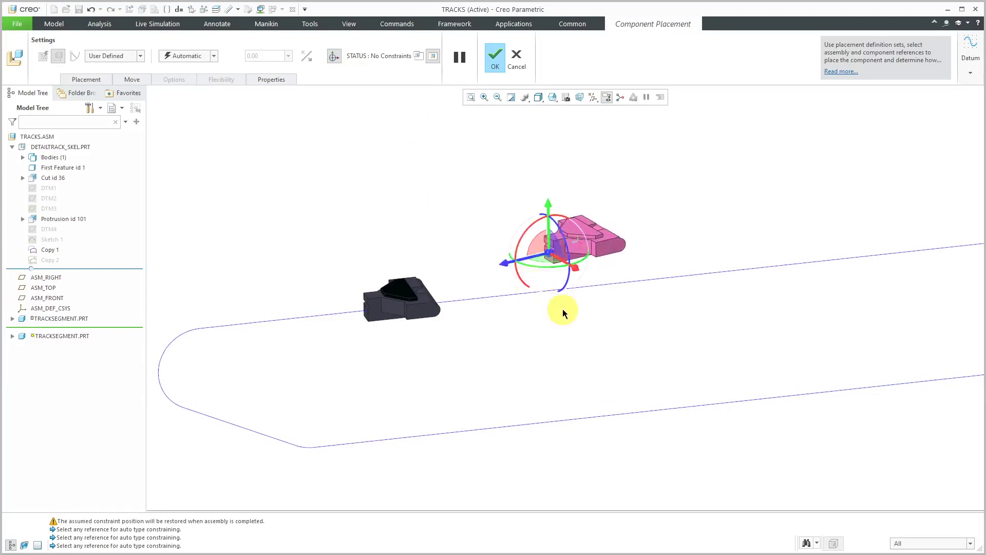
{"action": "scroll", "coordinate": [485, 326], "scroll_direction": "up", "scroll_amount": 4}
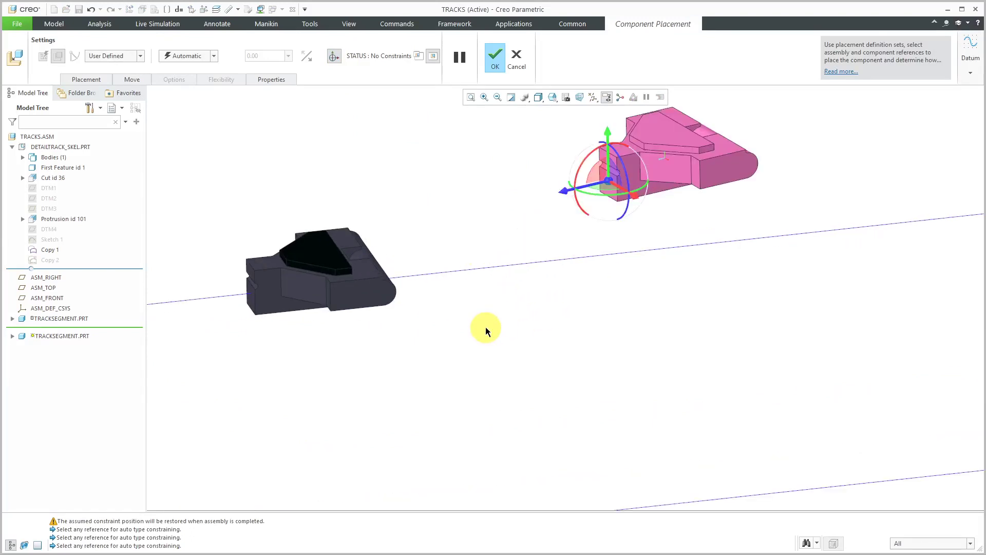
Step: Define a Pin connection for the new segment, aligning its cylindrical hinge surface with the first segment's concave cylindrical surface
{"action": "left_click", "coordinate": [93, 78]}
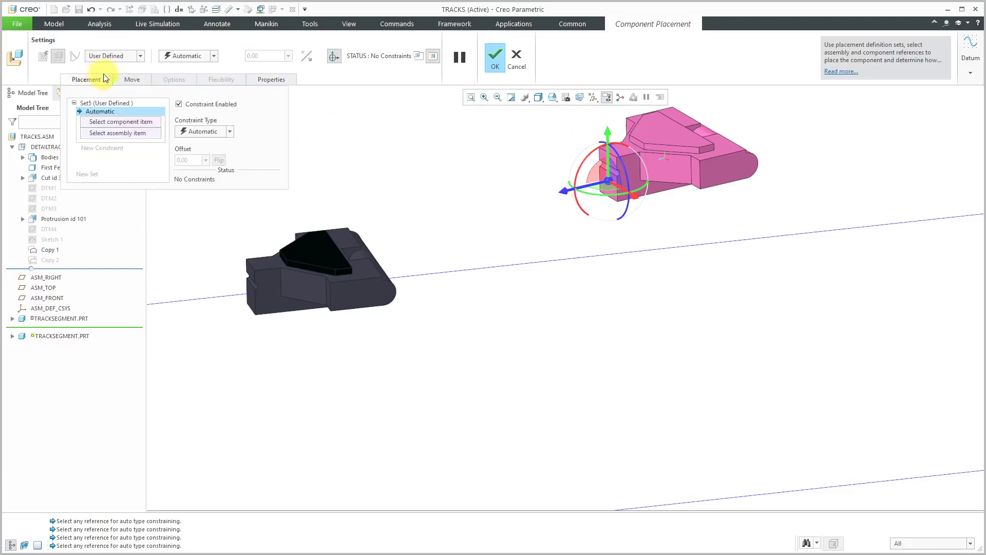
{"action": "left_click", "coordinate": [125, 57]}
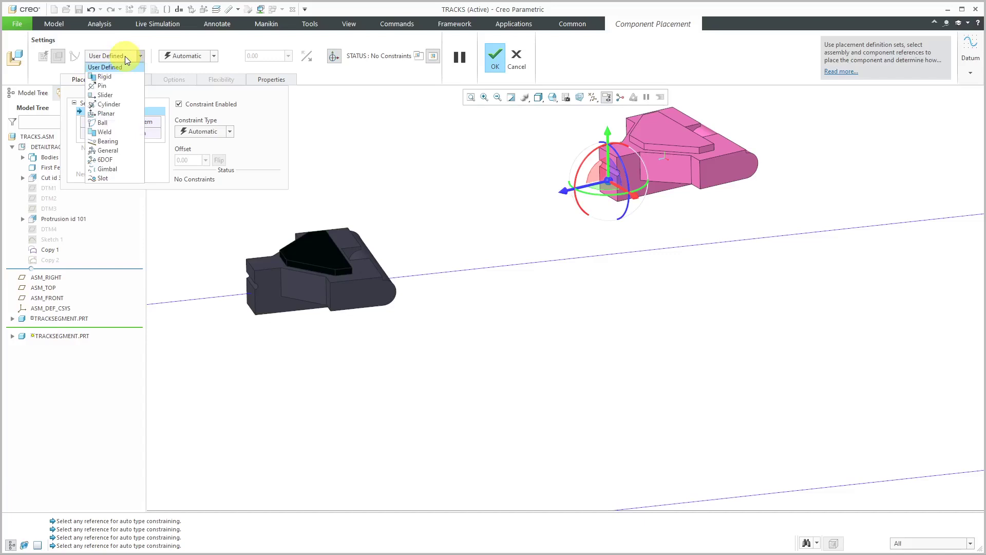
{"action": "left_click", "coordinate": [112, 87]}
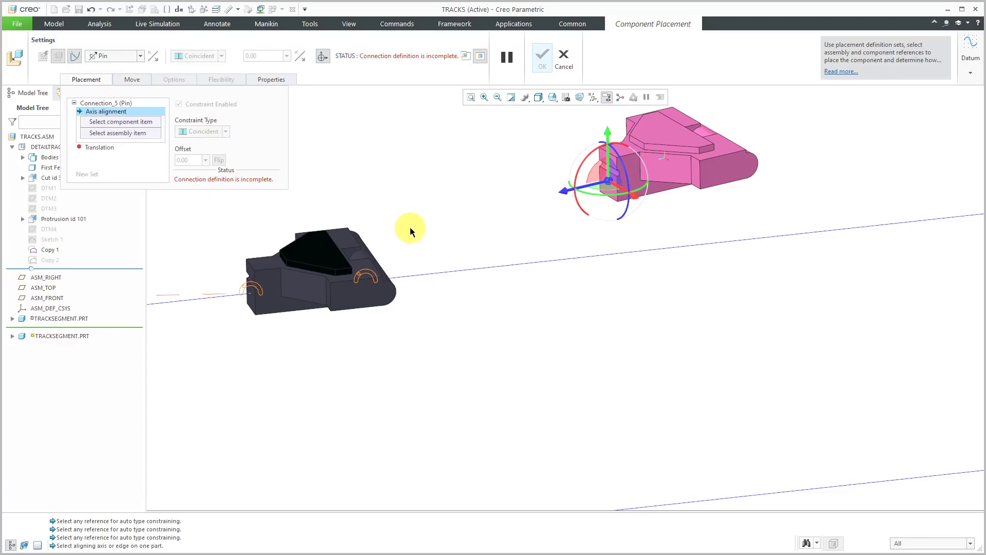
{"action": "scroll", "coordinate": [410, 228], "scroll_direction": "up", "scroll_amount": 3}
{"action": "left_click", "coordinate": [327, 270]}
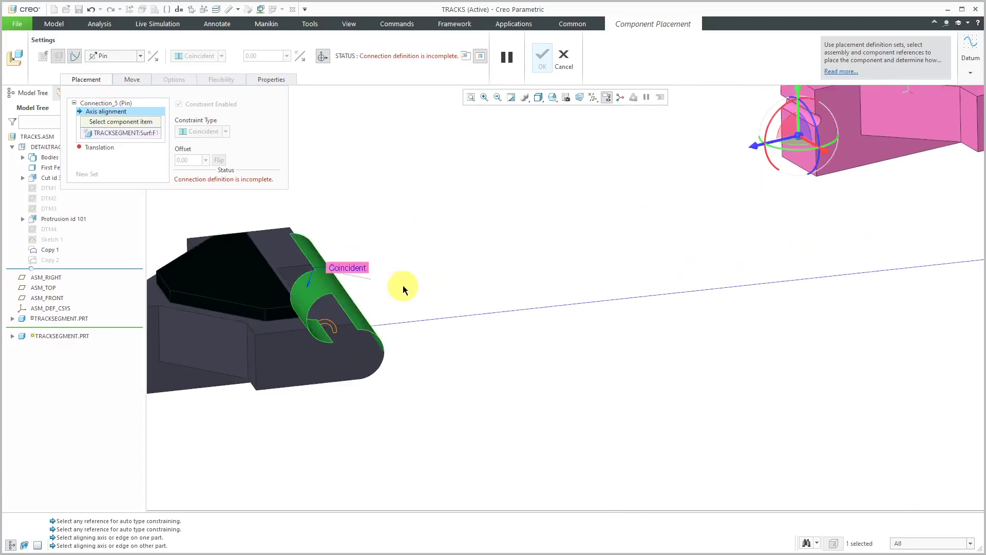
{"action": "scroll", "coordinate": [437, 284], "scroll_direction": "down", "scroll_amount": 3}
{"action": "scroll", "coordinate": [655, 204], "scroll_direction": "up", "scroll_amount": 3}
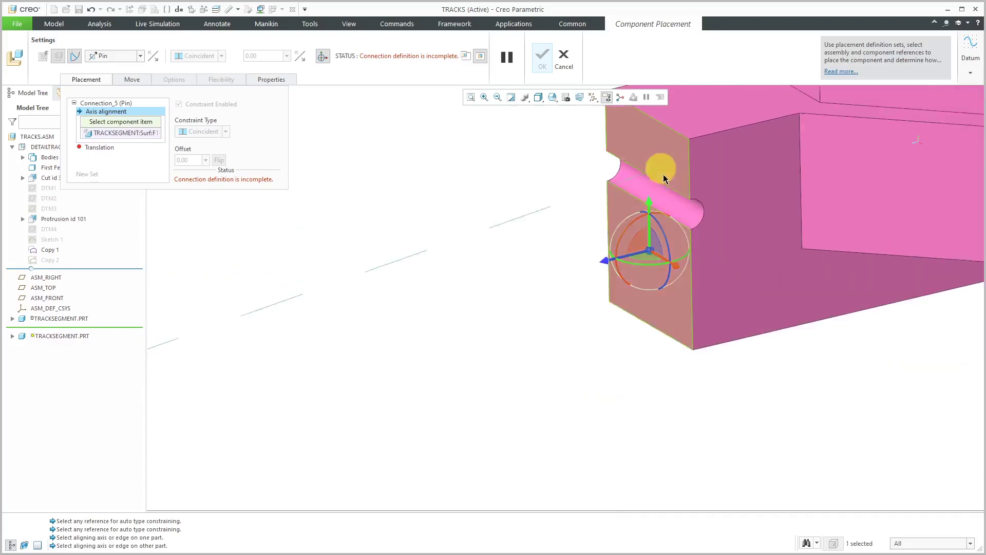
{"action": "left_click", "coordinate": [685, 215]}
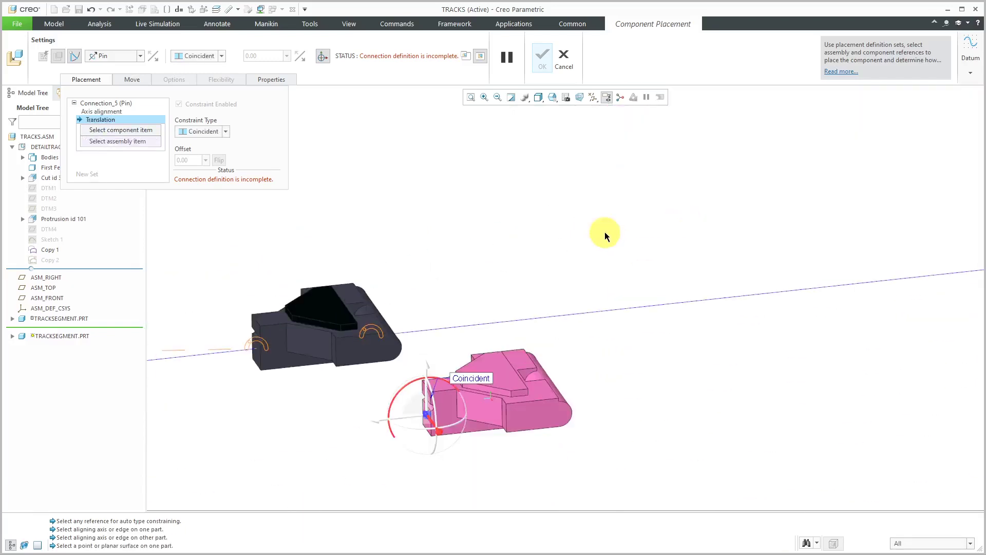
Step: Display the datum planes and set the pin's translation reference by making the DTM1 planes of both segments coincident
{"action": "left_click", "coordinate": [593, 100]}
{"action": "left_click", "coordinate": [622, 155]}
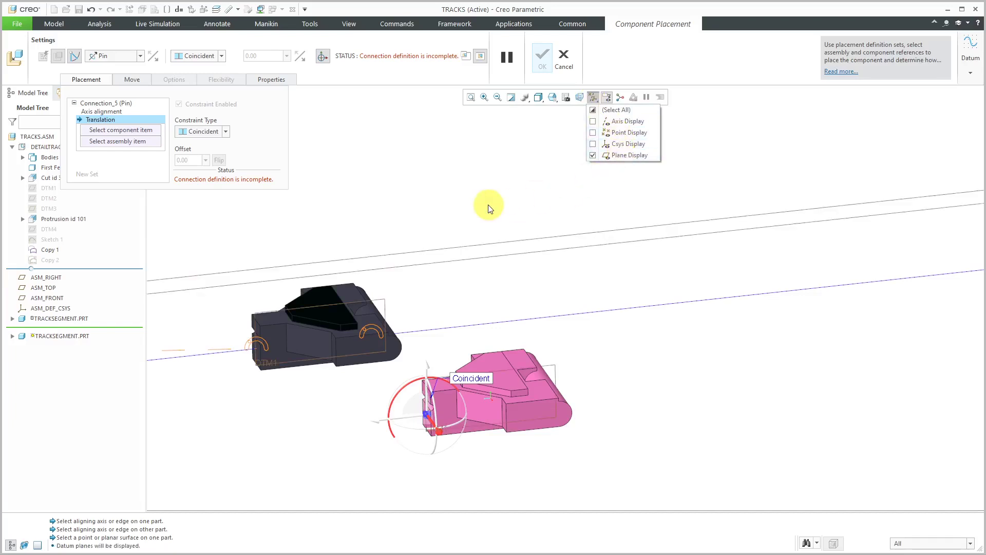
{"action": "left_click", "coordinate": [555, 364]}
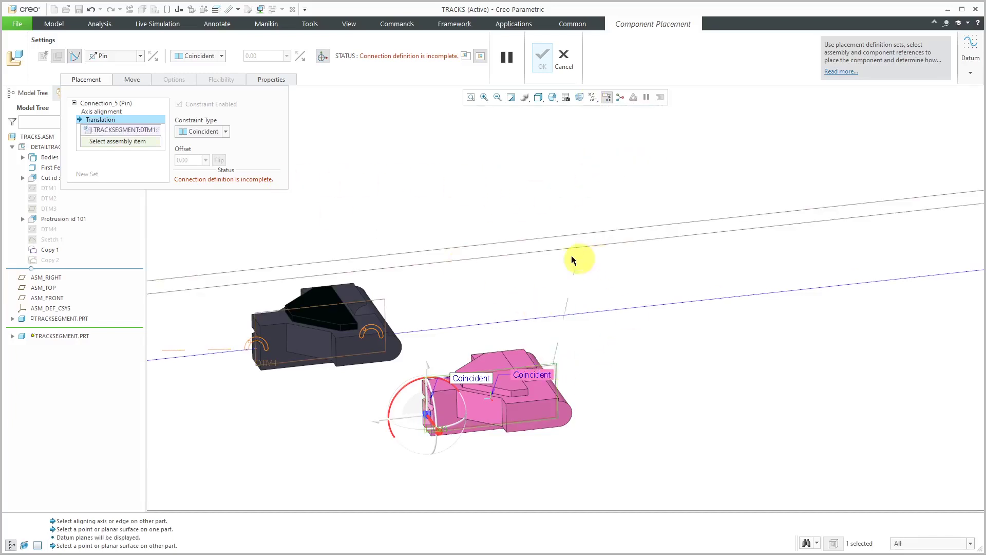
{"action": "left_click", "coordinate": [385, 297]}
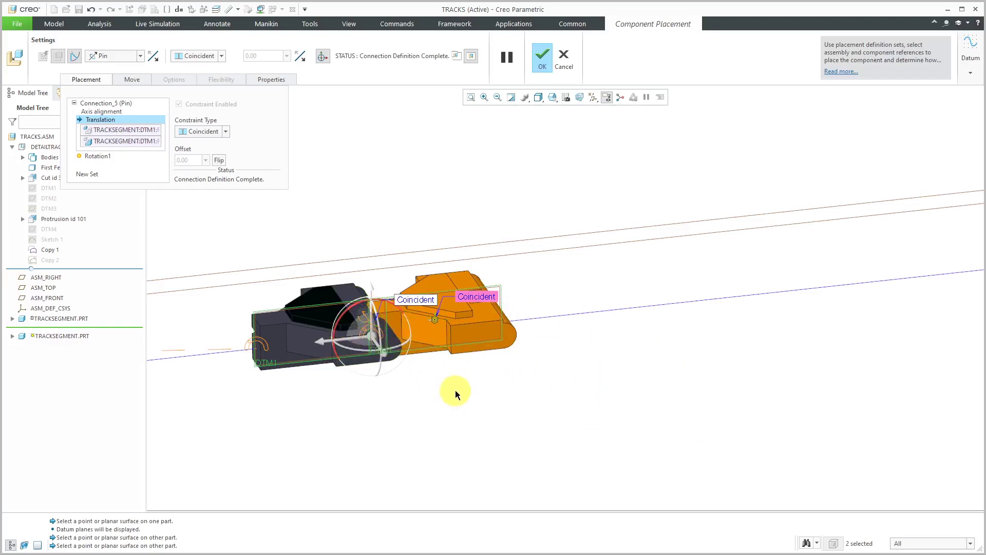
Step: Display the datum points, add a Slot connection joining the new segment's FOLLOWER2 point to the skeleton curve, and accept the placement
{"action": "left_click", "coordinate": [594, 98]}
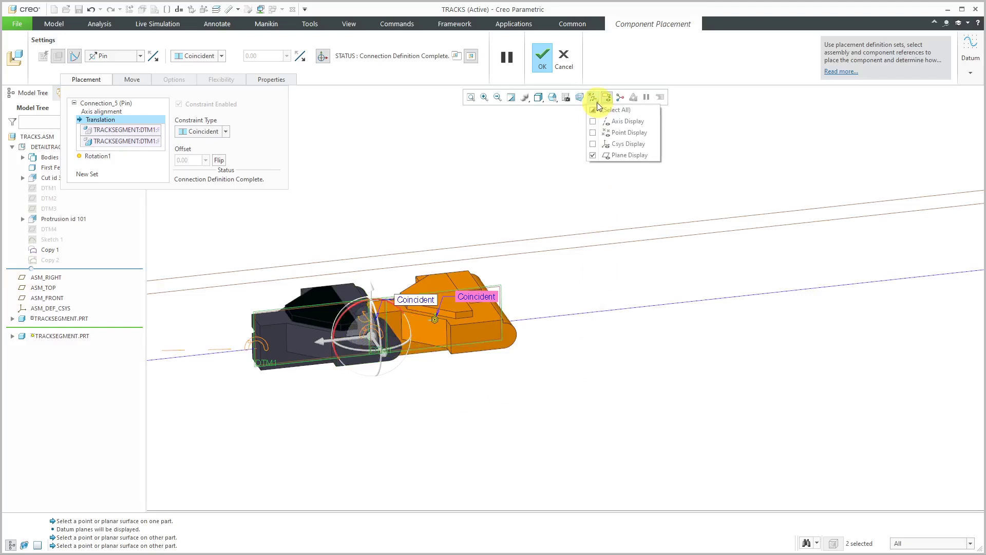
{"action": "left_click", "coordinate": [622, 133]}
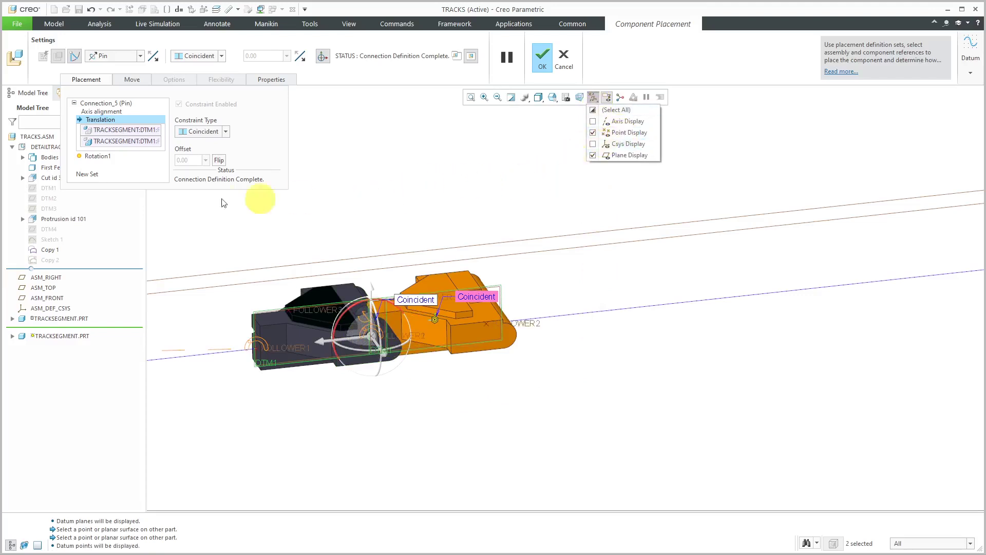
{"action": "left_click", "coordinate": [88, 174]}
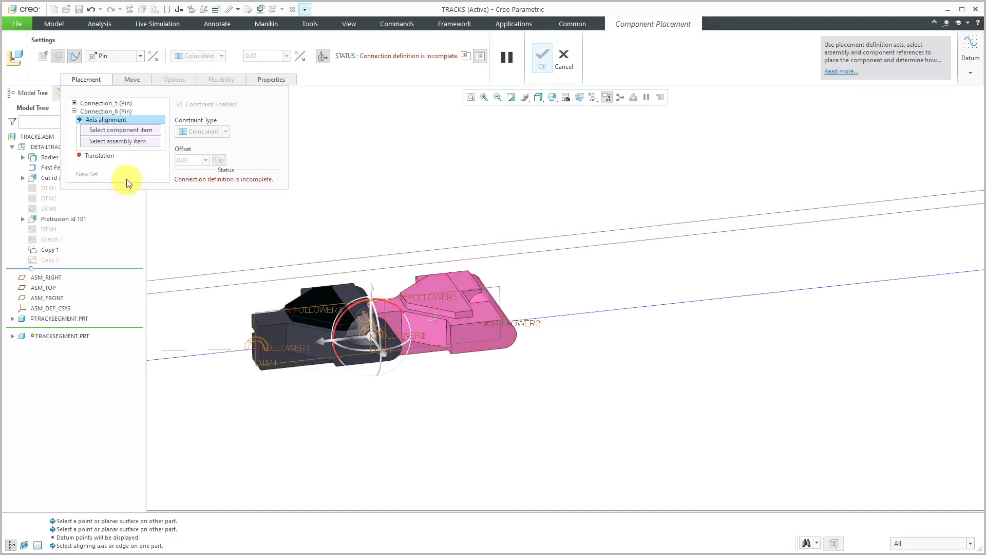
{"action": "left_click", "coordinate": [127, 112]}
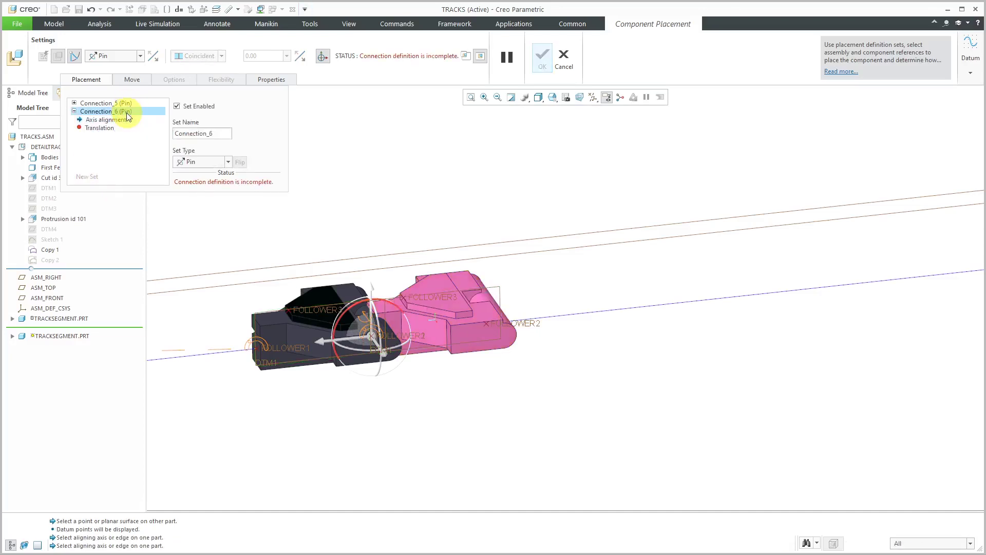
{"action": "left_click", "coordinate": [140, 55]}
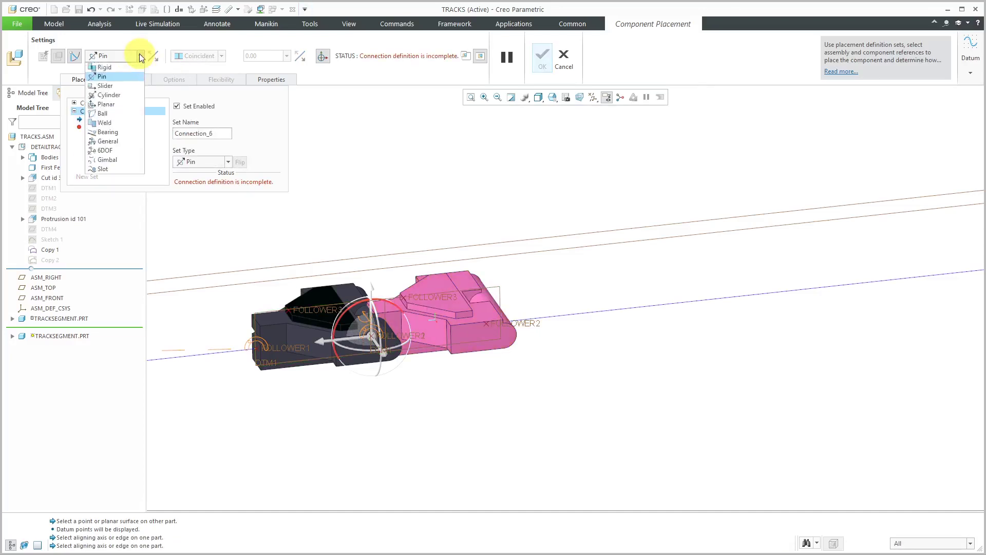
{"action": "left_click", "coordinate": [122, 166]}
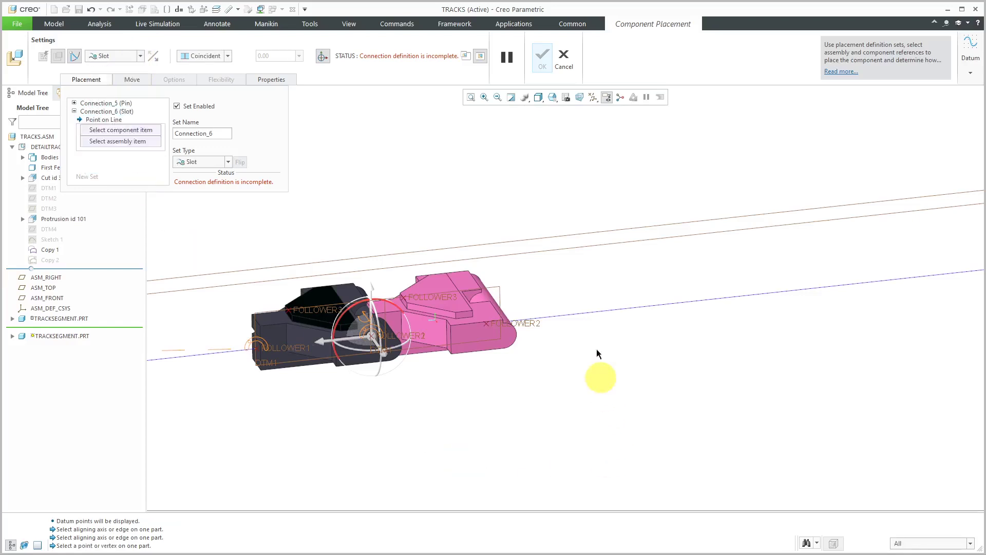
{"action": "left_click", "coordinate": [593, 310]}
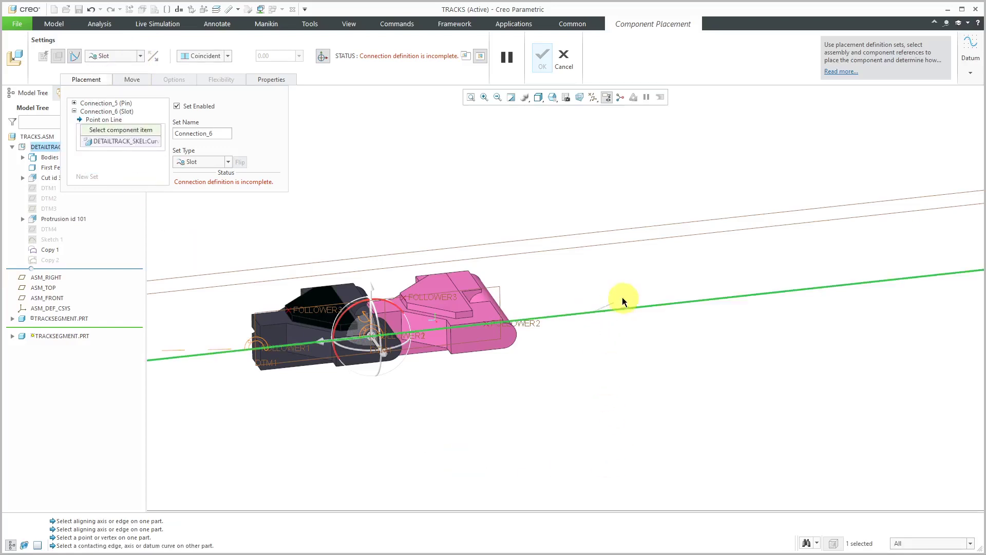
{"action": "left_click", "coordinate": [533, 322]}
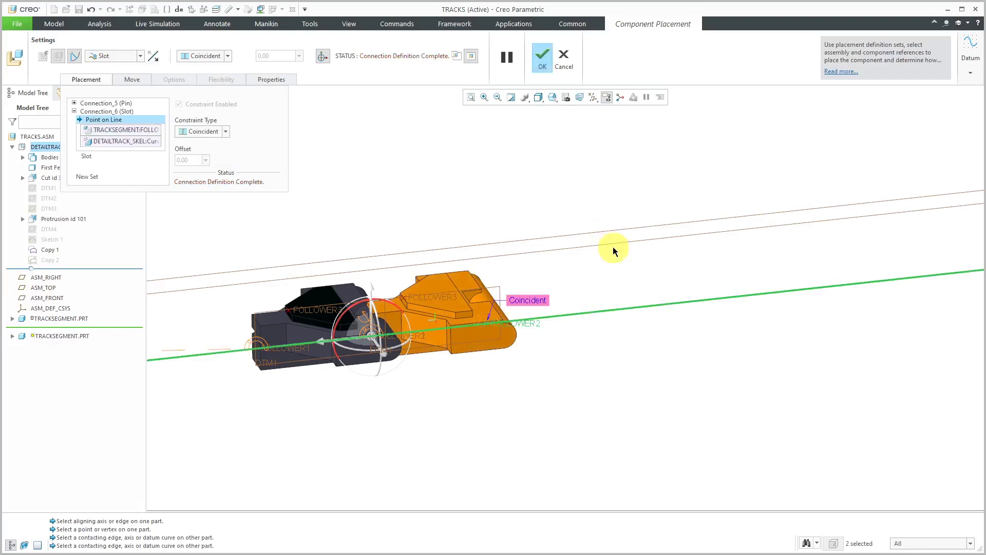
{"action": "left_click", "coordinate": [543, 57]}
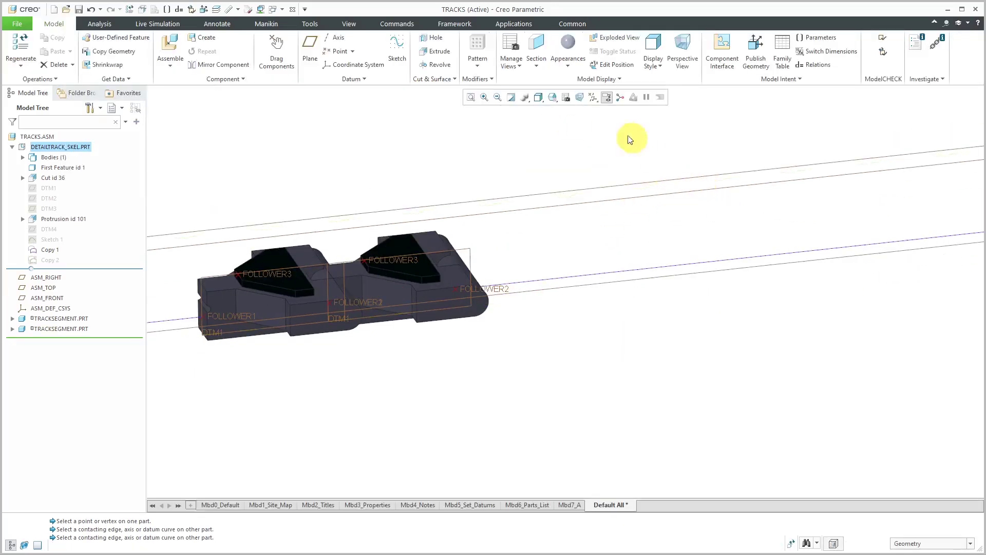
Step: Turn off all datum display again, covering axes, points, coordinate systems and planes
{"action": "left_click", "coordinate": [597, 102]}
{"action": "left_click", "coordinate": [593, 111]}
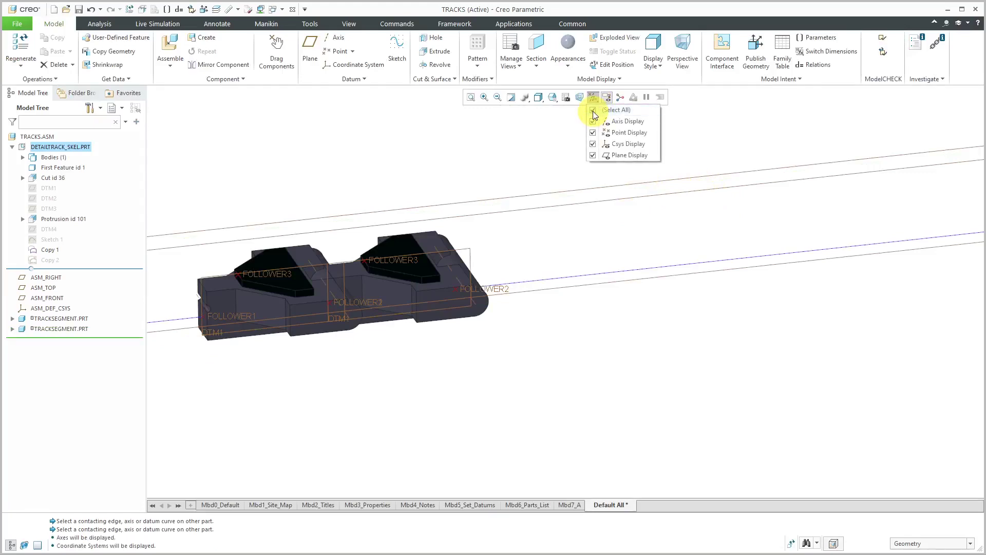
{"action": "scroll", "coordinate": [645, 249], "scroll_direction": "down", "scroll_amount": 4}
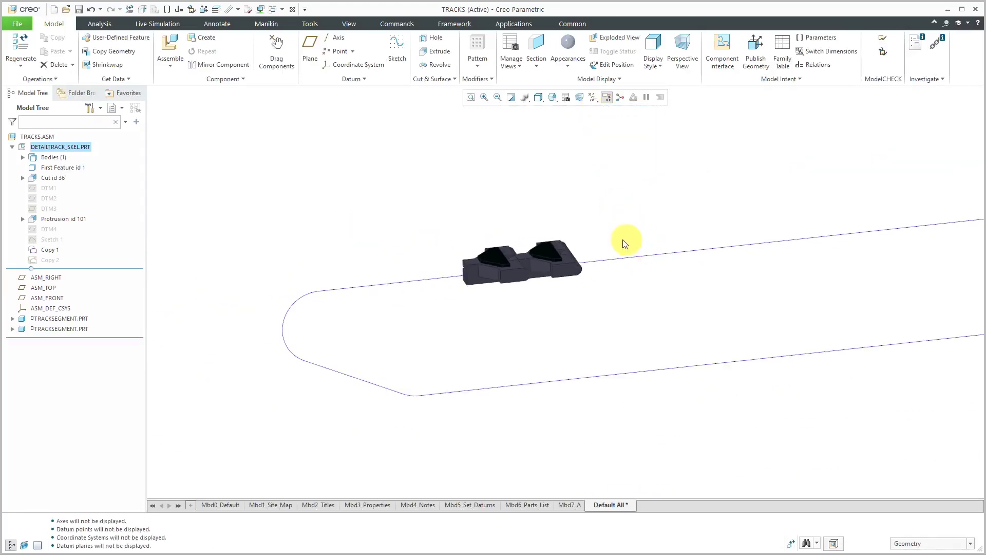
{"action": "scroll", "coordinate": [240, 267], "scroll_direction": "down", "scroll_amount": 1}
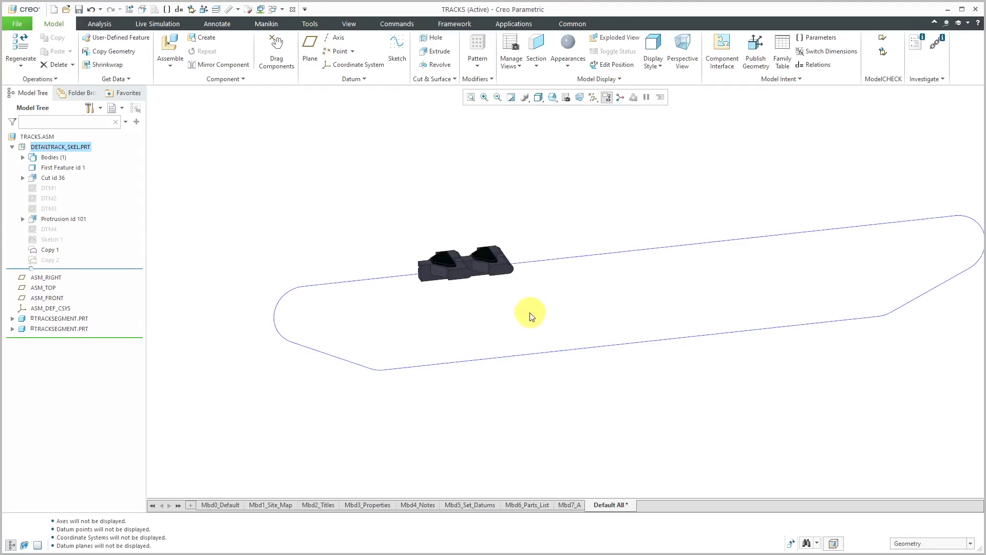
Step: Test the two linked segments' travel around the track curve with Drag Components and abort the motion
{"action": "left_click", "coordinate": [283, 67]}
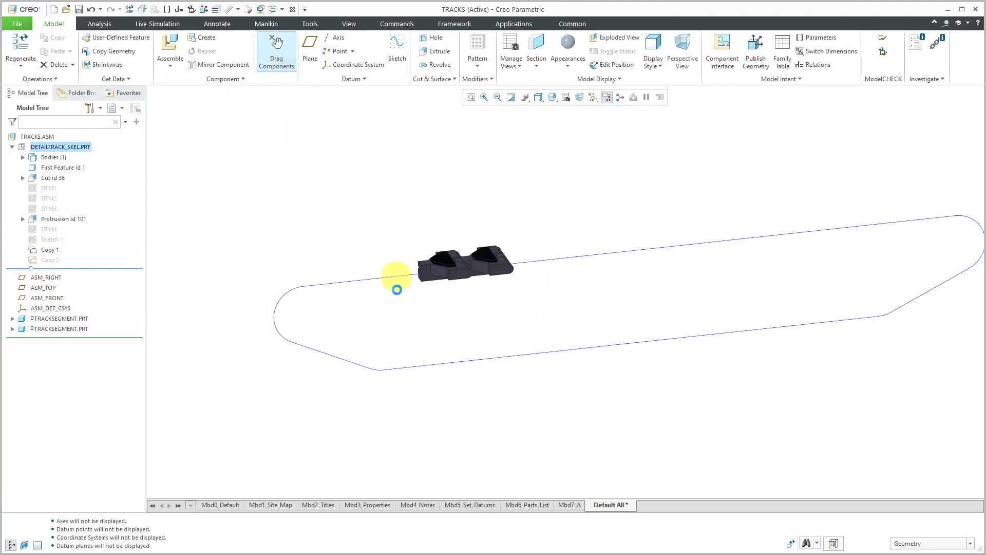
{"action": "left_click", "coordinate": [417, 287]}
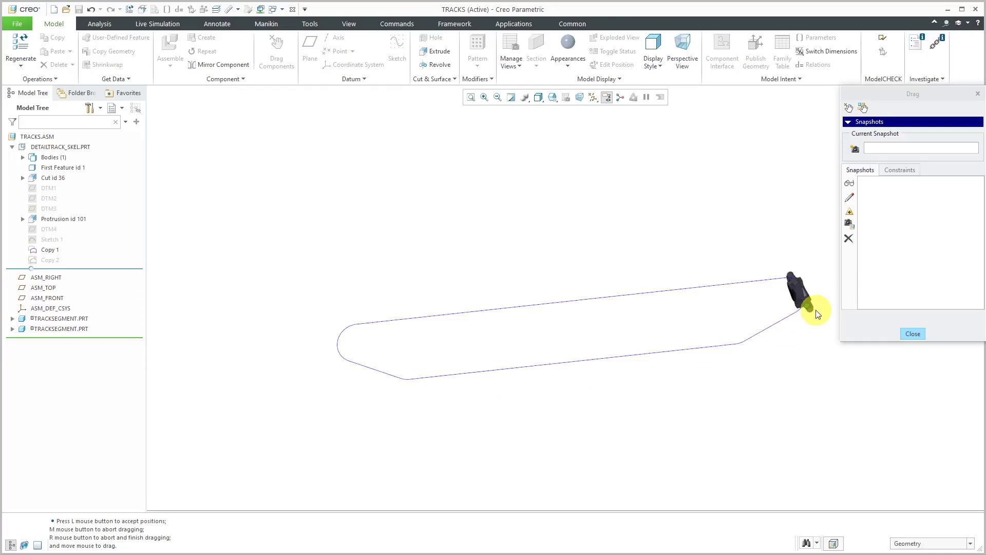
{"action": "middle_click", "coordinate": [708, 252]}
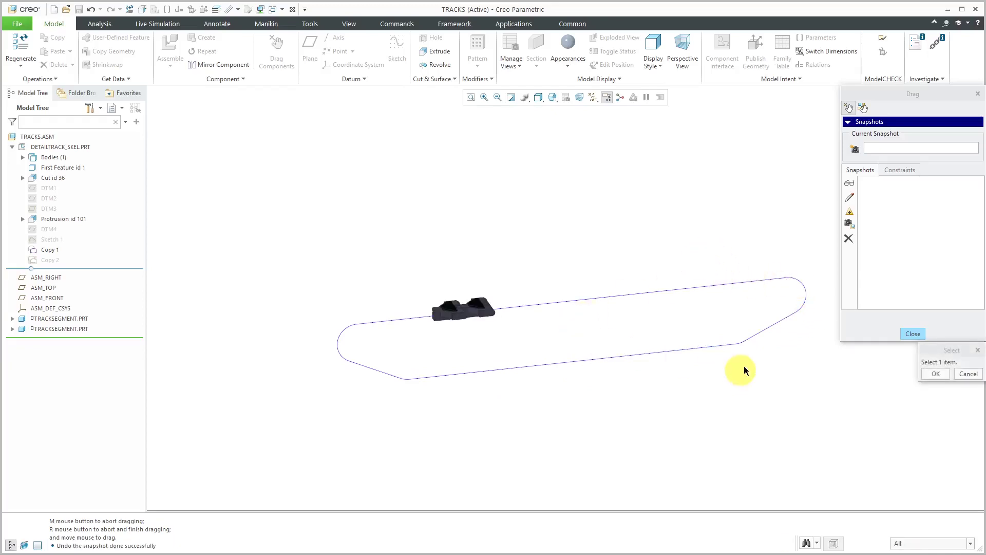
Step: Hide the model tree and fit the whole track curve into the enlarged graphics area
{"action": "scroll", "coordinate": [750, 363], "scroll_direction": "down", "scroll_amount": 1}
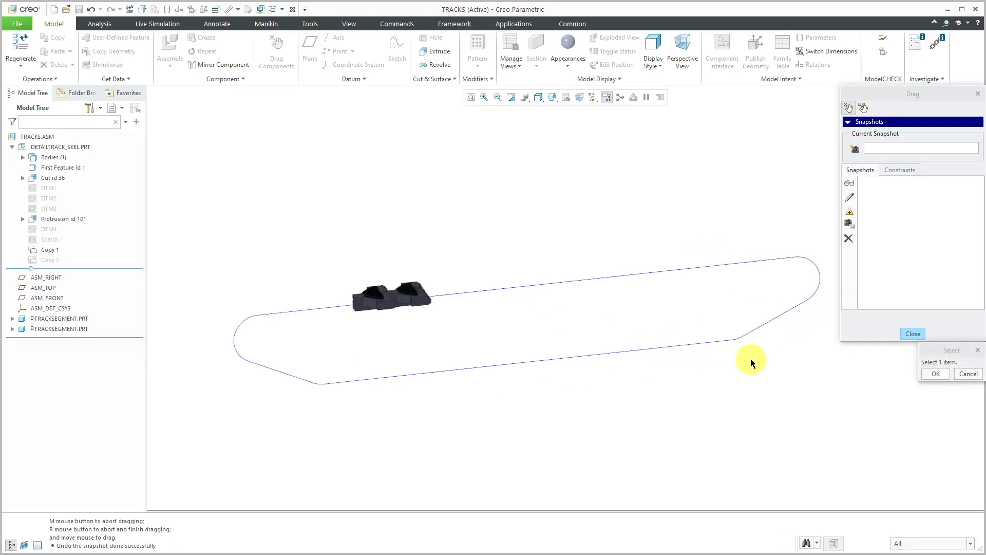
{"action": "left_click", "coordinate": [11, 545]}
{"action": "middle_click_drag", "start_coordinate": [467, 452], "coordinate": [429, 452], "text": "shift"}
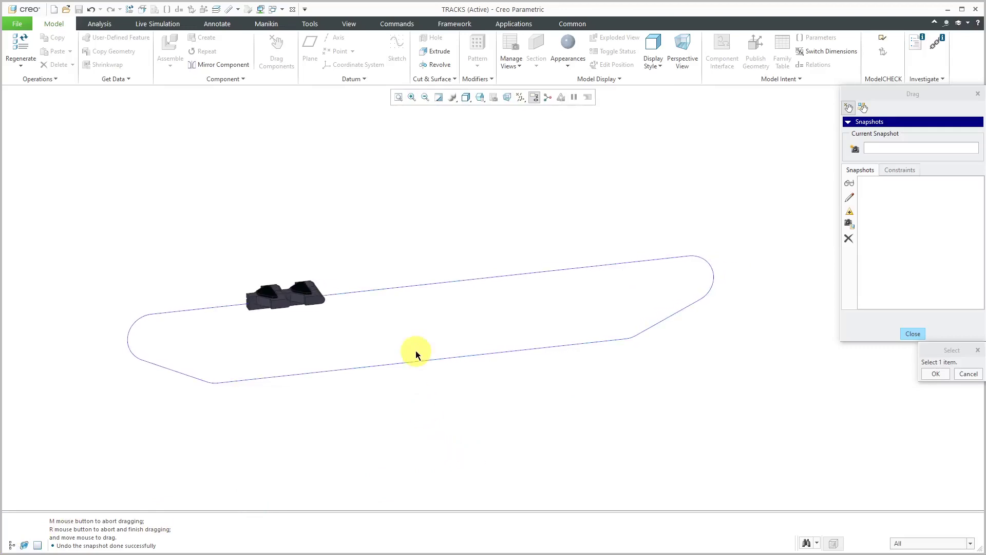
{"action": "middle_click_drag", "start_coordinate": [415, 351], "coordinate": [414, 414], "text": "ctrl"}
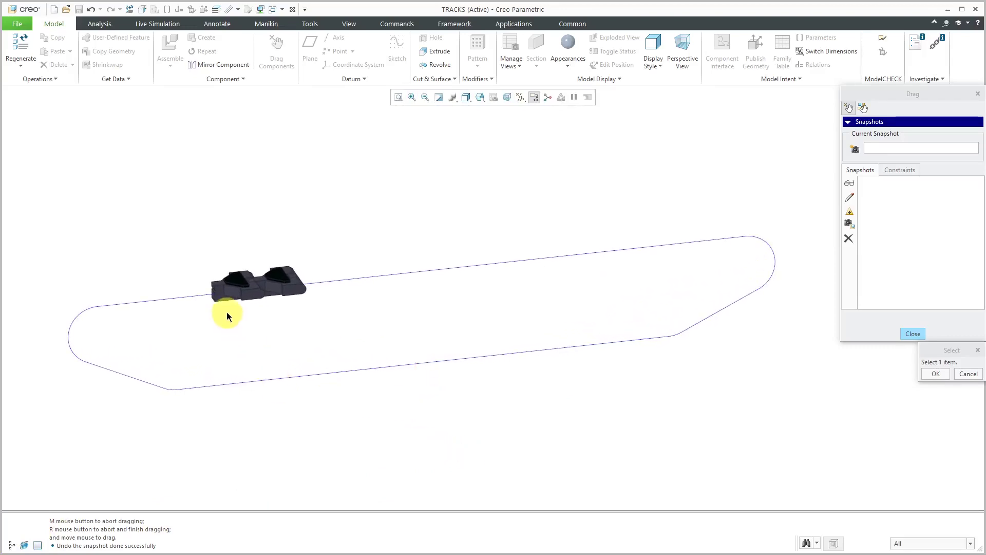
Step: Move the linked segments along the track curve, accept a position near the start of the upper run, and close the drag tool
{"action": "left_click", "coordinate": [216, 301]}
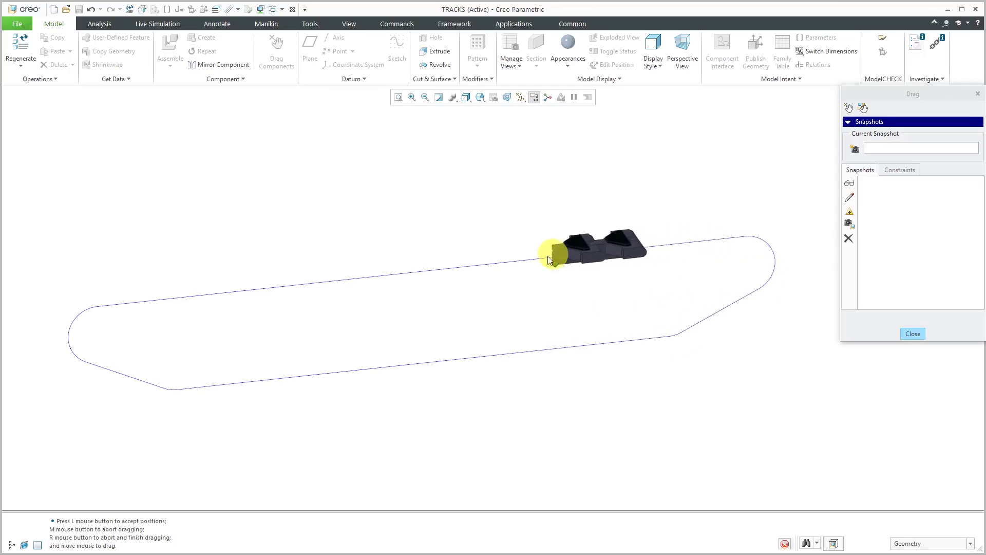
{"action": "left_click", "coordinate": [263, 285]}
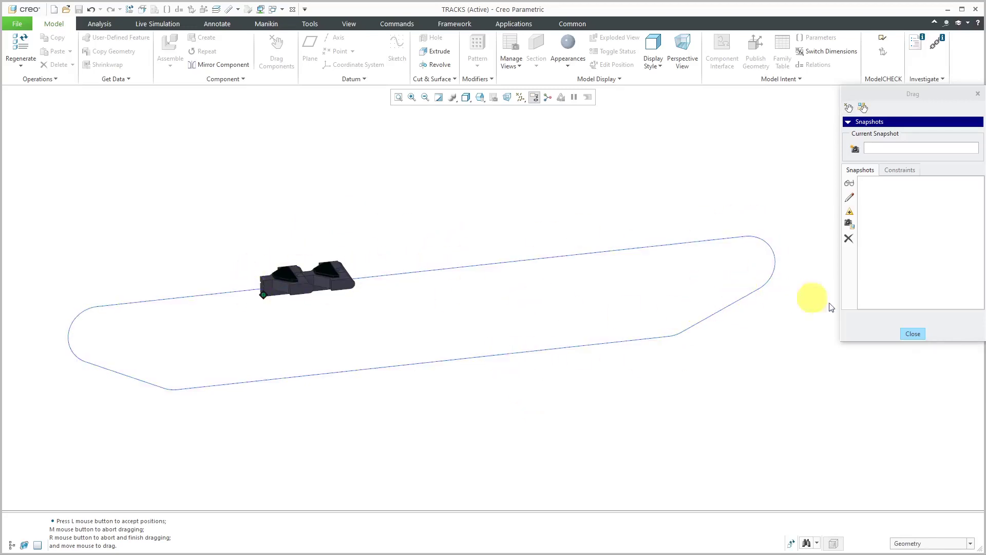
{"action": "left_click", "coordinate": [912, 334]}
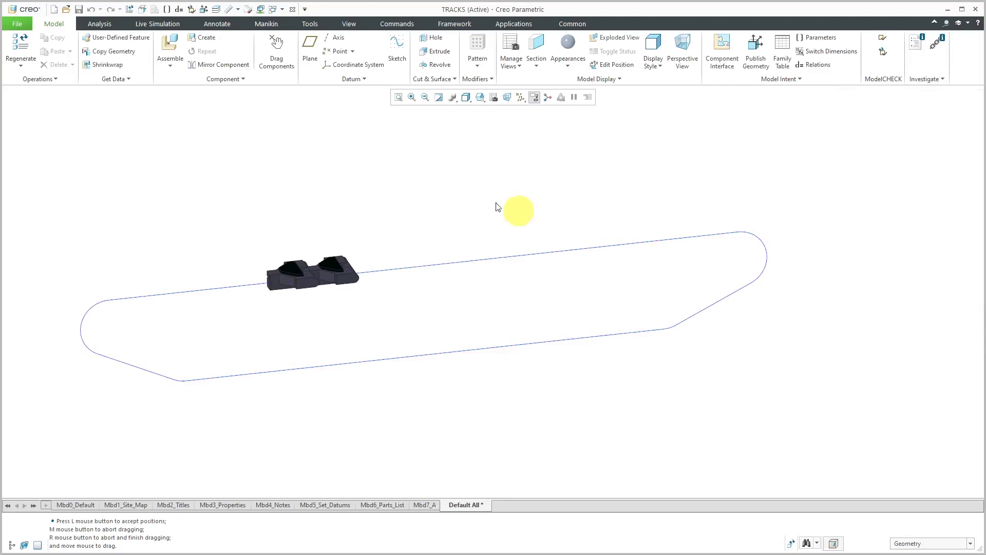
Step: Switch to the HALFTRACK.ASM assembly window and enter the Mechanism application
{"action": "left_click", "coordinate": [284, 11]}
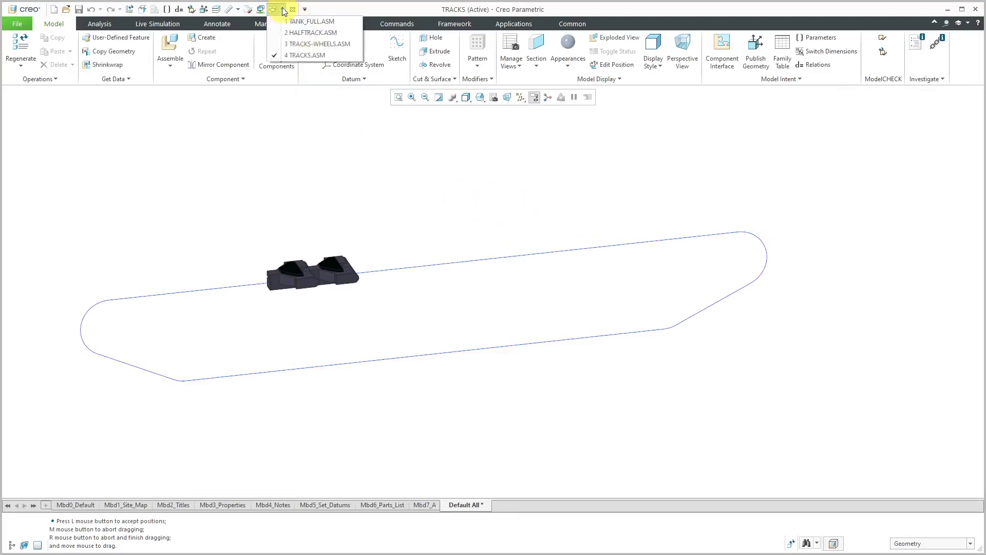
{"action": "left_click", "coordinate": [308, 33]}
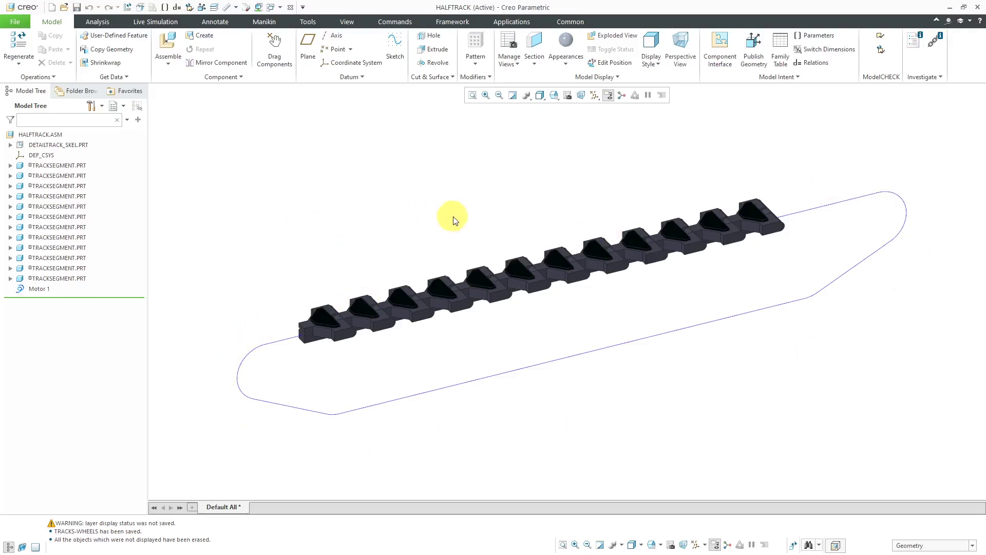
{"action": "left_click", "coordinate": [505, 22]}
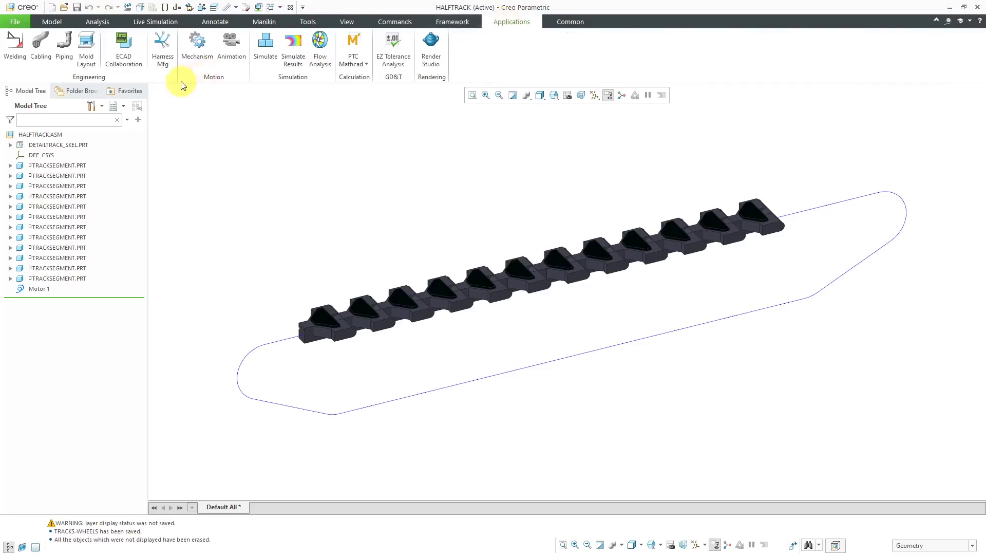
{"action": "left_click", "coordinate": [198, 56]}
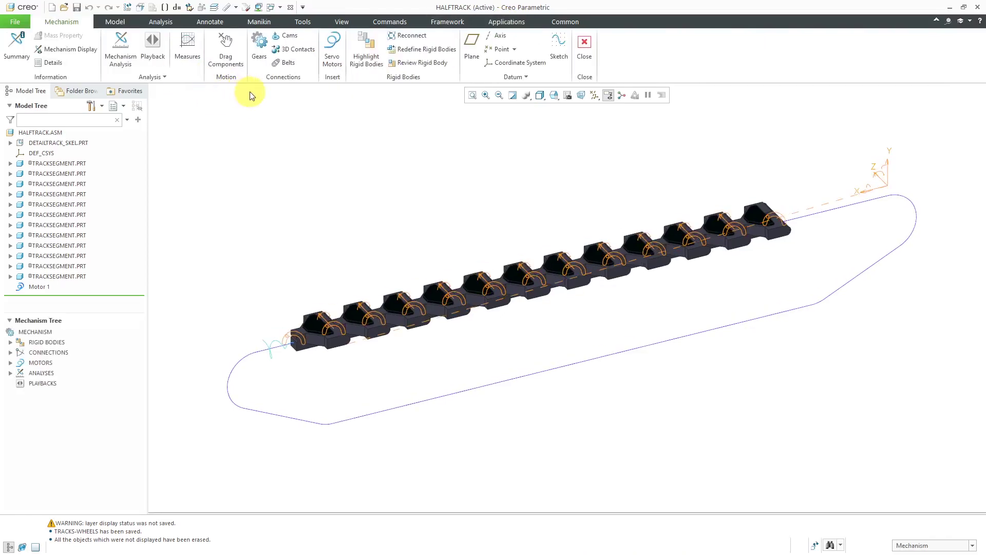
Step: Delete the existing position analysis AnalysisDefinition1 from the mechanism
{"action": "left_click", "coordinate": [11, 363]}
{"action": "left_click", "coordinate": [10, 384]}
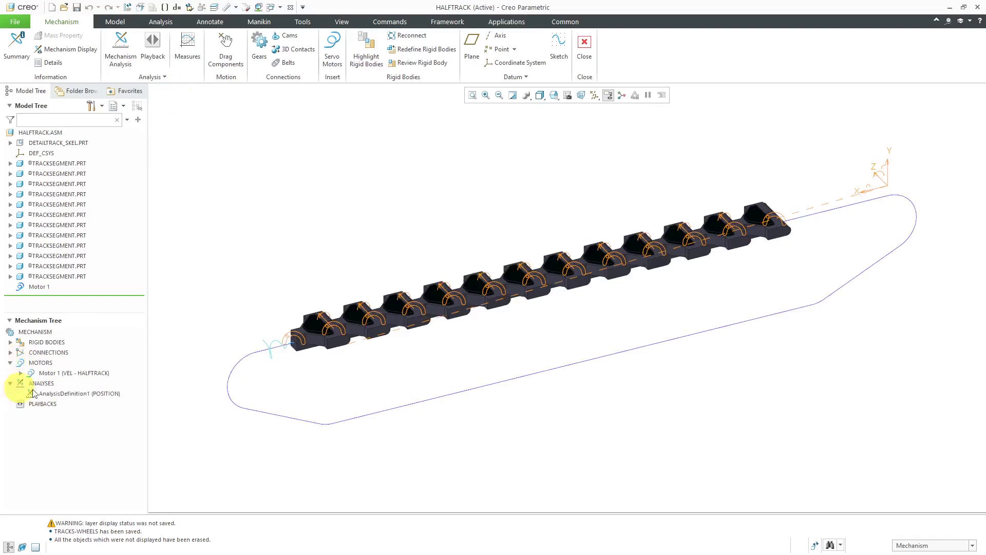
{"action": "left_click", "coordinate": [54, 394]}
{"action": "right_click", "coordinate": [54, 394]}
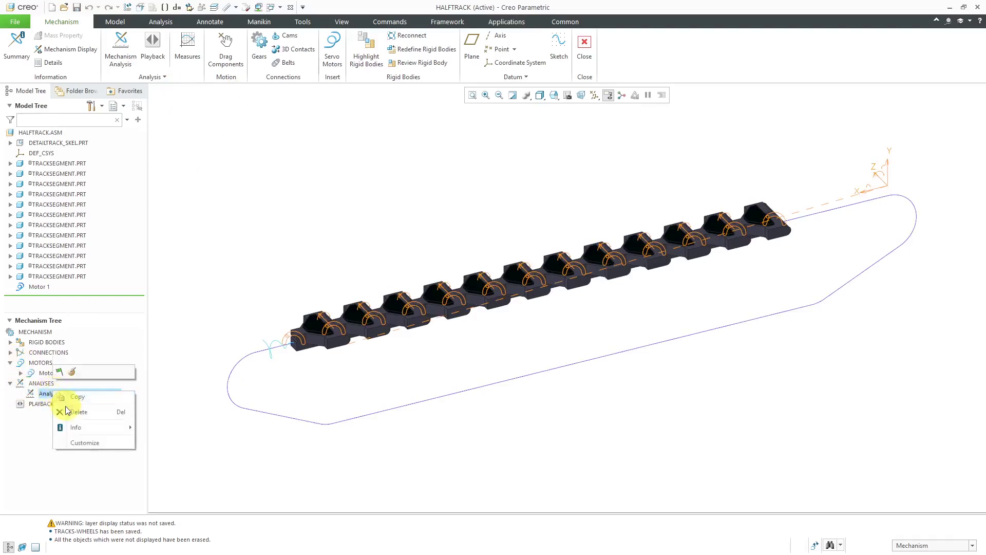
{"action": "left_click", "coordinate": [66, 414]}
Step: Delete the existing servo motor Motor 1 from the half-track mechanism and confirm the deletion
{"action": "left_click", "coordinate": [72, 376]}
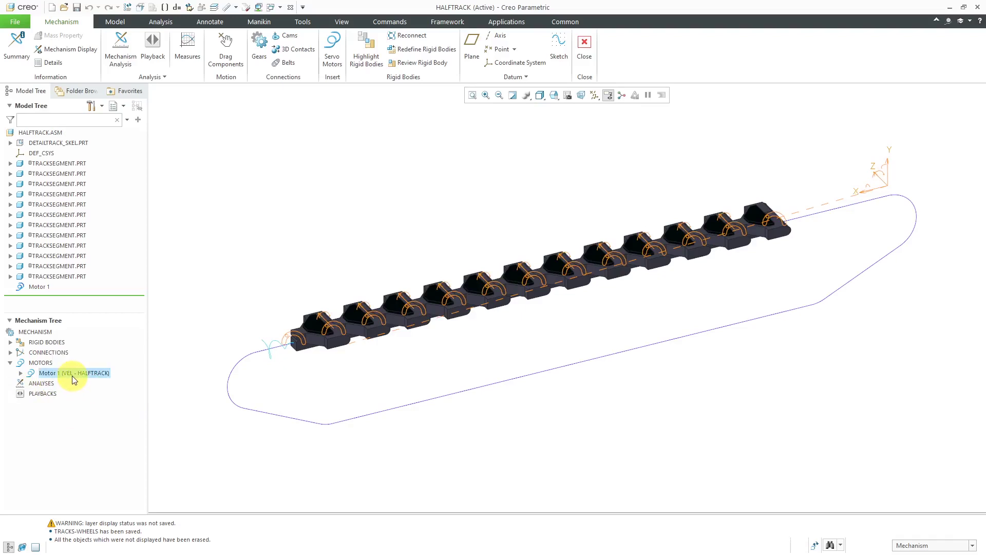
{"action": "right_click", "coordinate": [80, 376]}
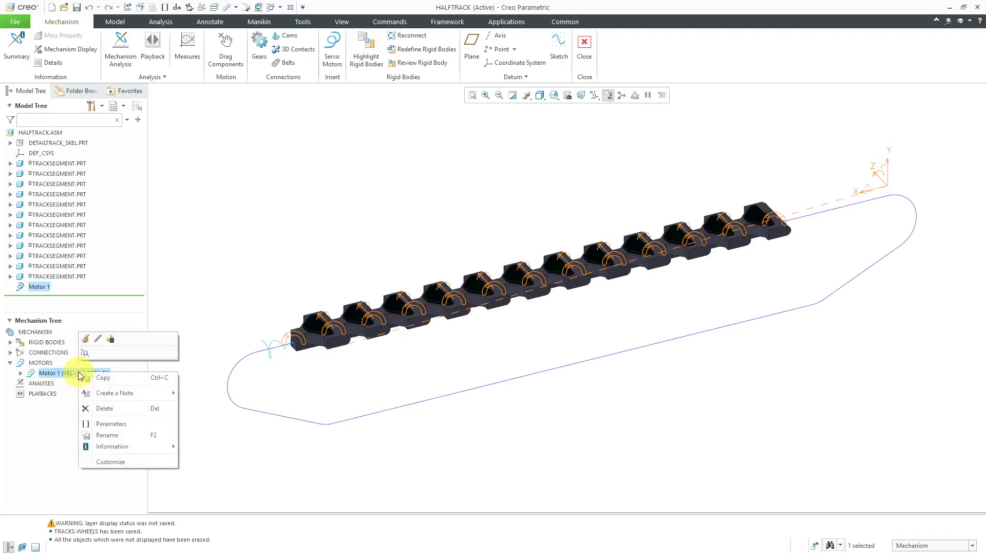
{"action": "left_click", "coordinate": [105, 408]}
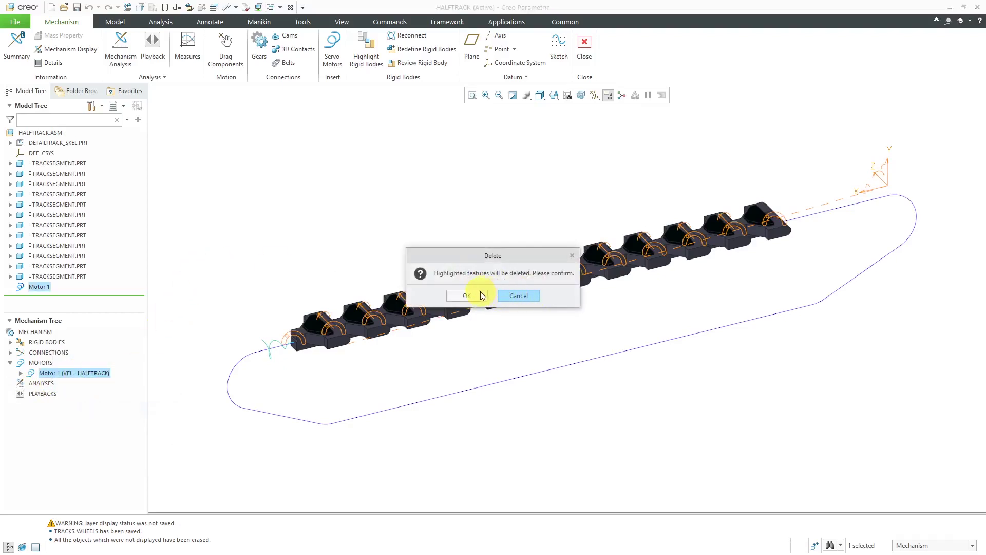
{"action": "left_click", "coordinate": [482, 296]}
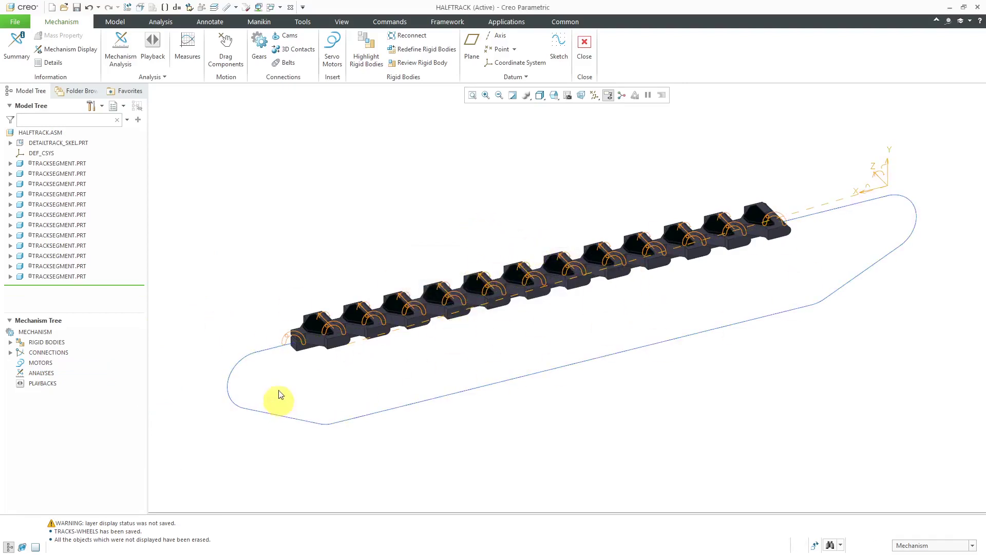
Step: Start a servo motor on the slot connection axis of the end track segment and review its driven entity
{"action": "left_click", "coordinate": [285, 338]}
{"action": "scroll", "coordinate": [285, 338], "scroll_direction": "down", "scroll_amount": 5}
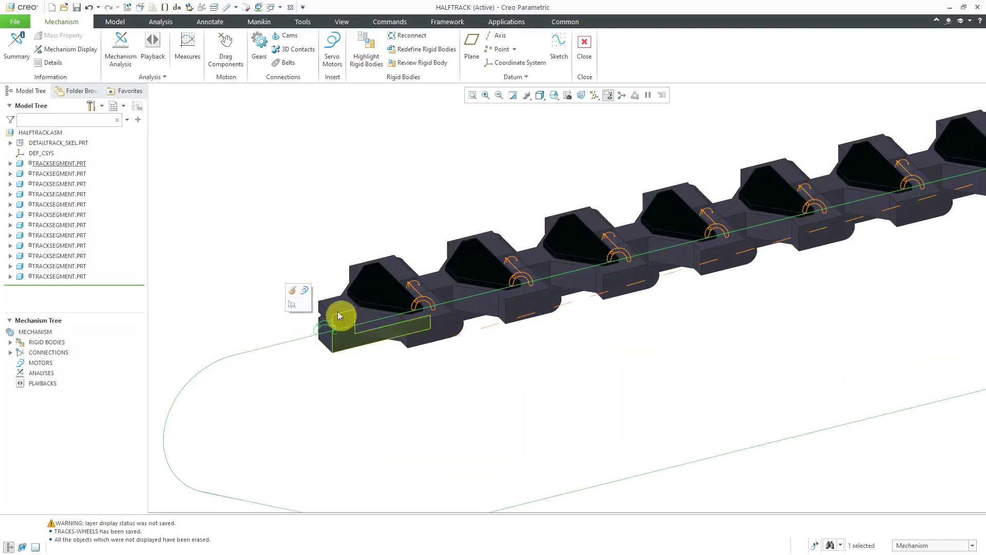
{"action": "left_click", "coordinate": [306, 293]}
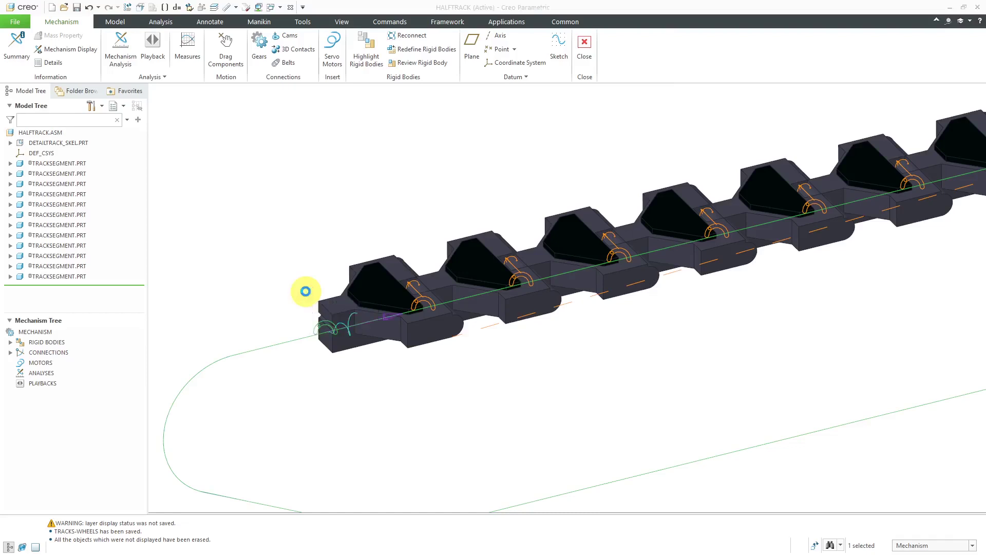
{"action": "left_click", "coordinate": [95, 79]}
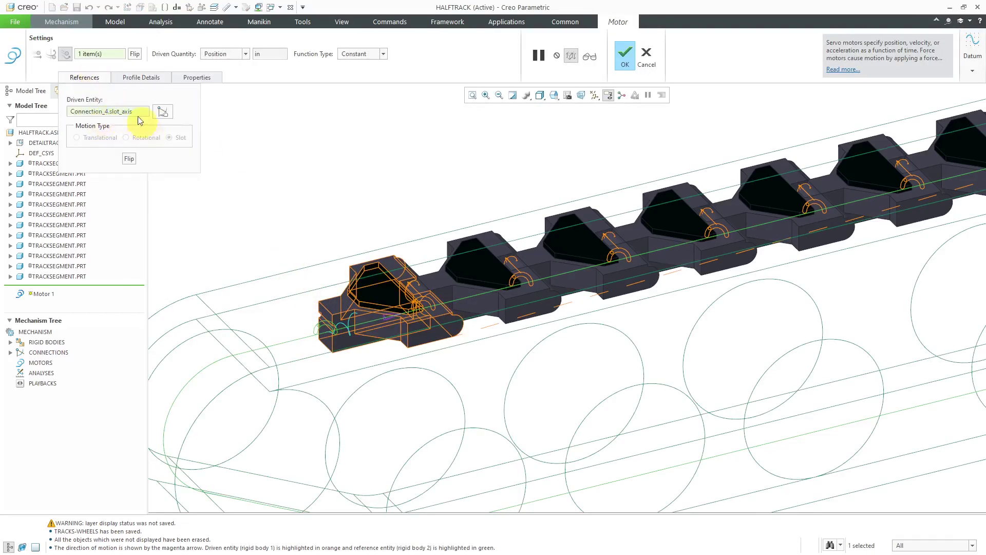
Step: Set the motor profile to a constant velocity of 12 in/sec and complete the motor
{"action": "left_click", "coordinate": [137, 76]}
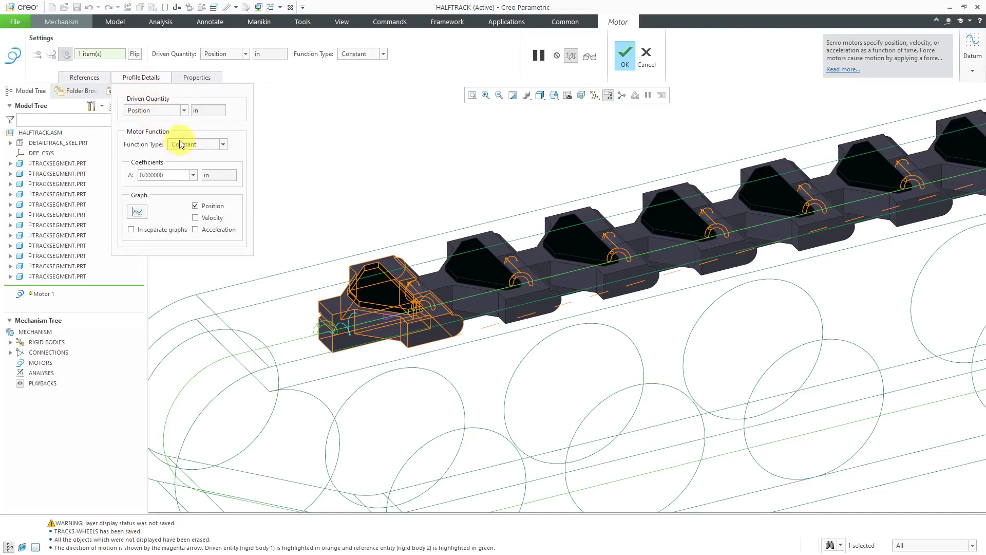
{"action": "left_click", "coordinate": [184, 111]}
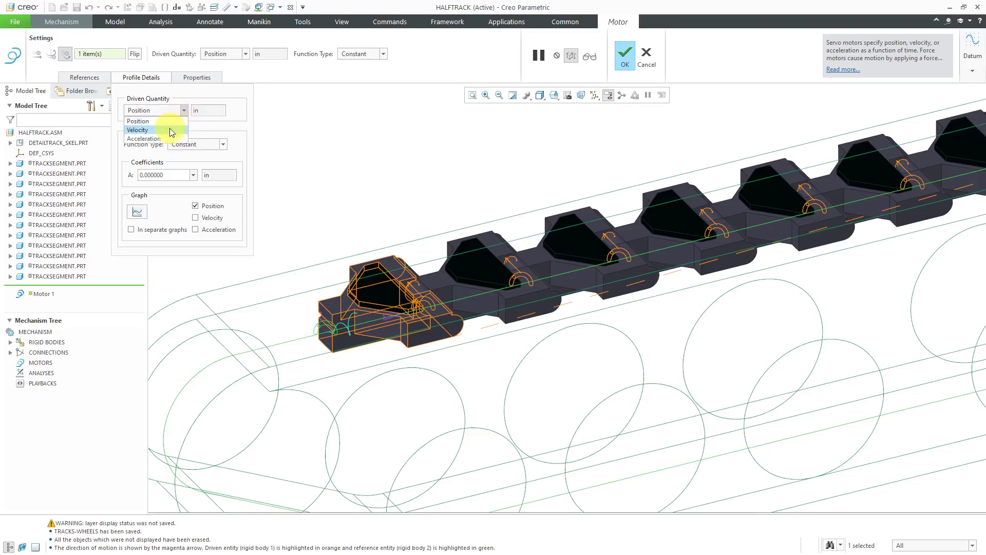
{"action": "left_click", "coordinate": [170, 130]}
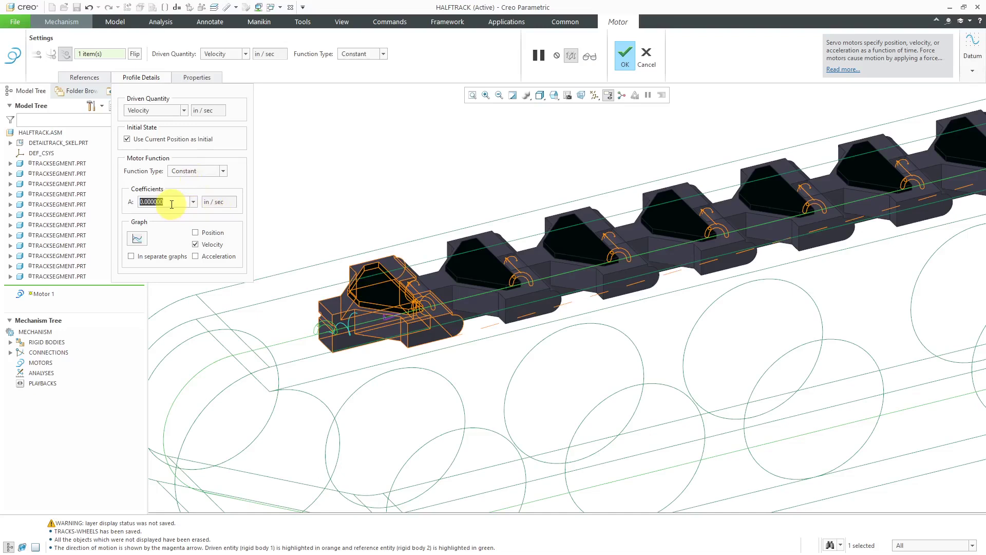
{"action": "type", "text": "12"}
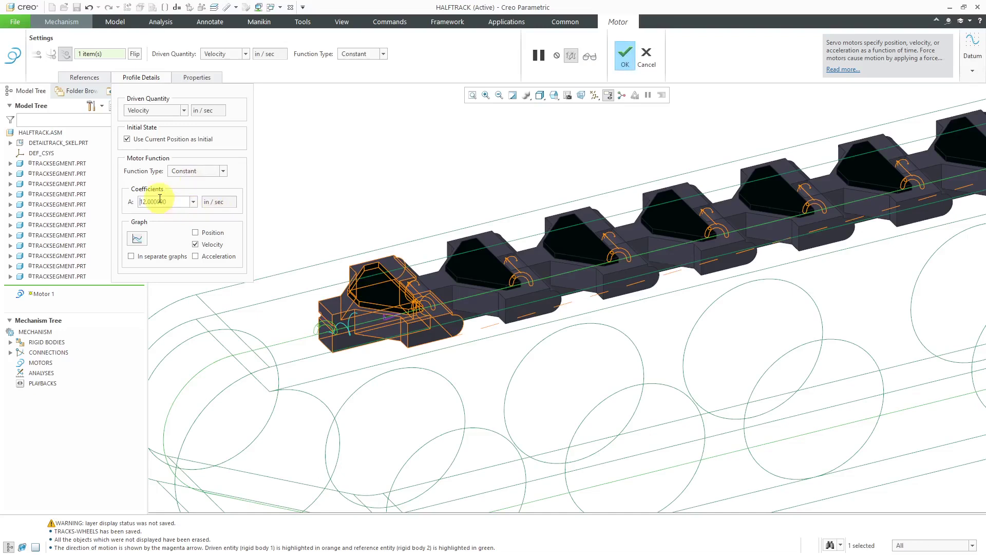
{"action": "left_click", "coordinate": [626, 55]}
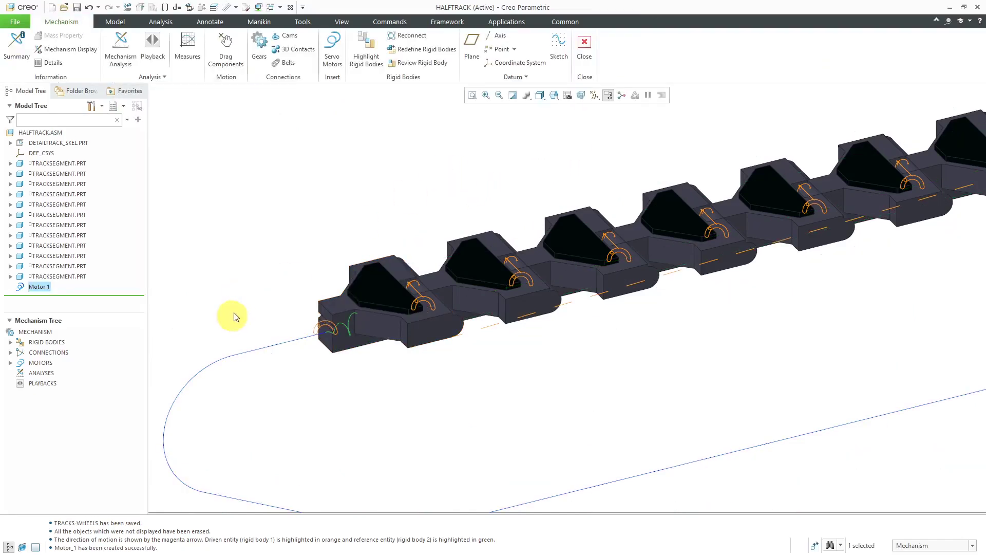
Step: Create a Position analysis with end time 200, frame rate 25 and Snapshot1 as the initial configuration
{"action": "scroll", "coordinate": [246, 308], "scroll_direction": "down", "scroll_amount": 4}
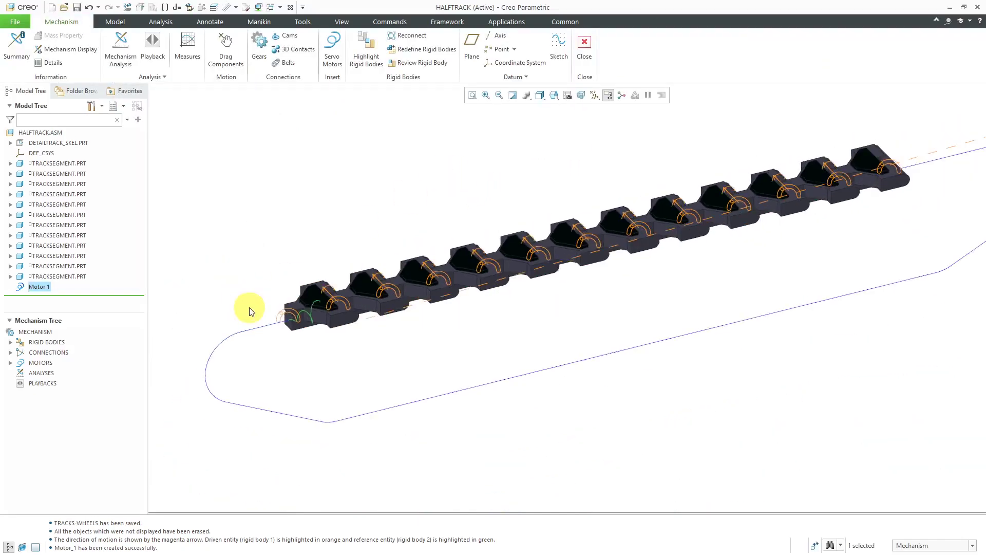
{"action": "left_click", "coordinate": [45, 374]}
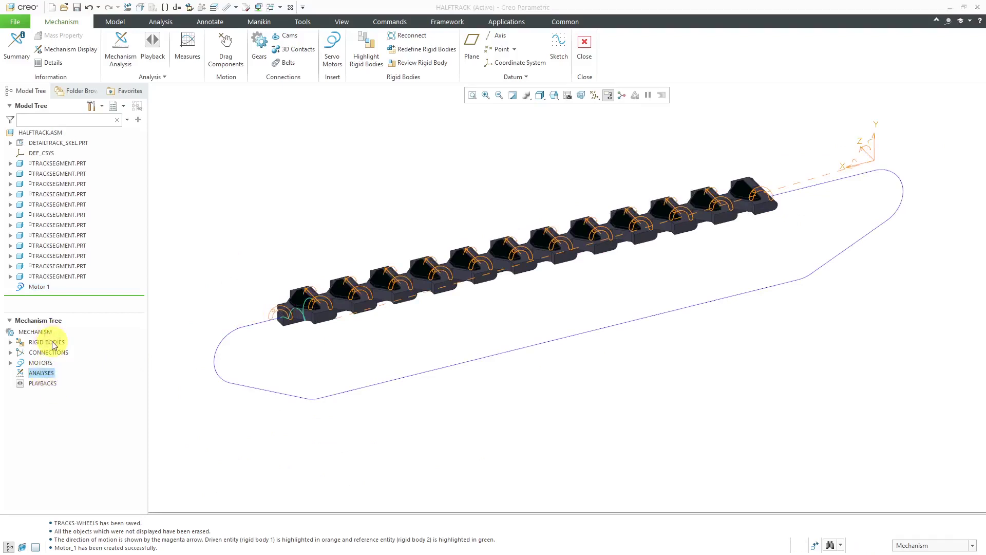
{"action": "left_click", "coordinate": [881, 122]}
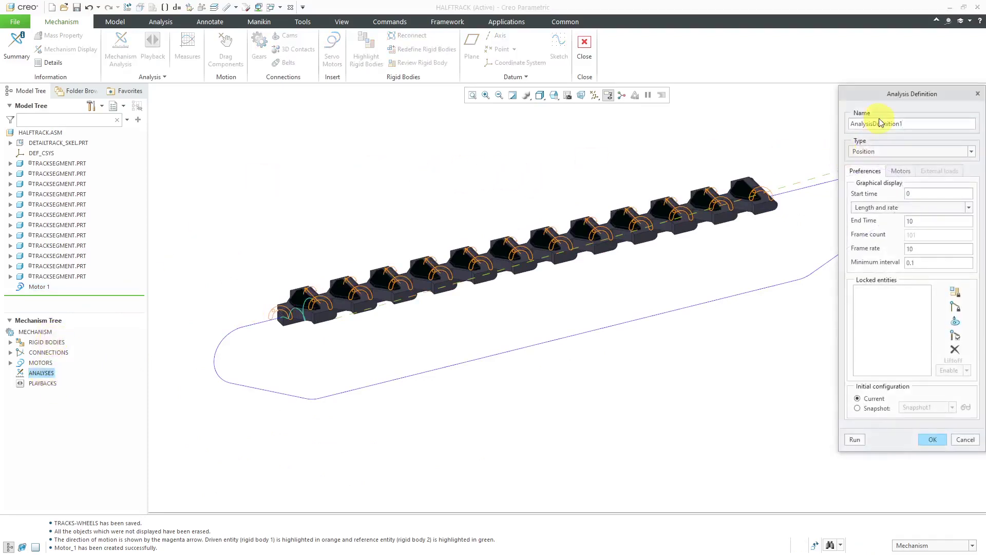
{"action": "left_click", "coordinate": [898, 152]}
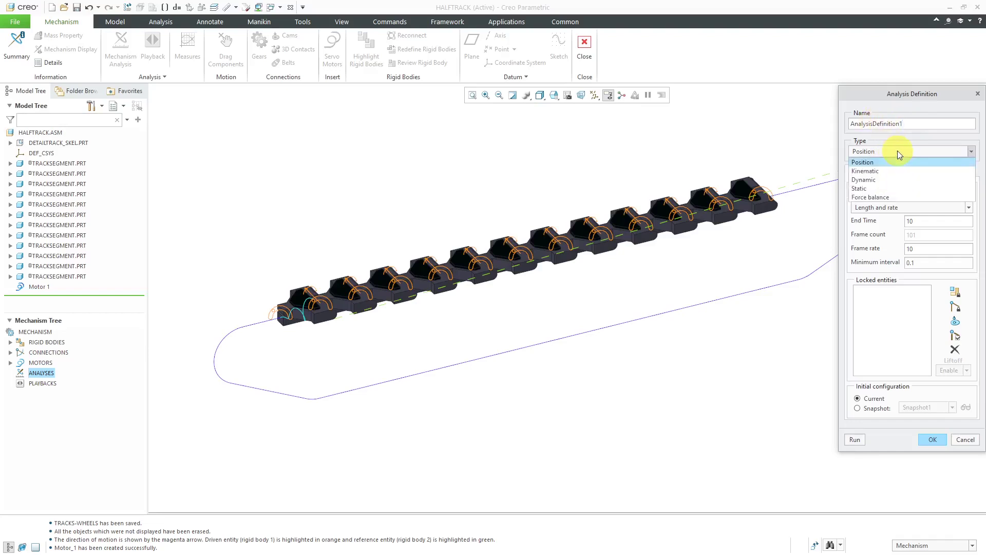
{"action": "left_click", "coordinate": [788, 130]}
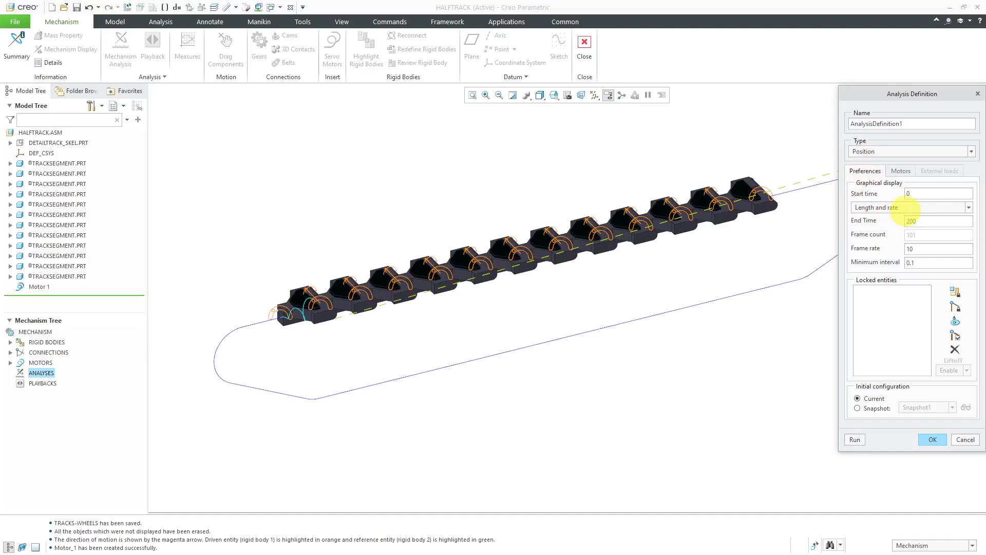
{"action": "left_click", "coordinate": [910, 221]}
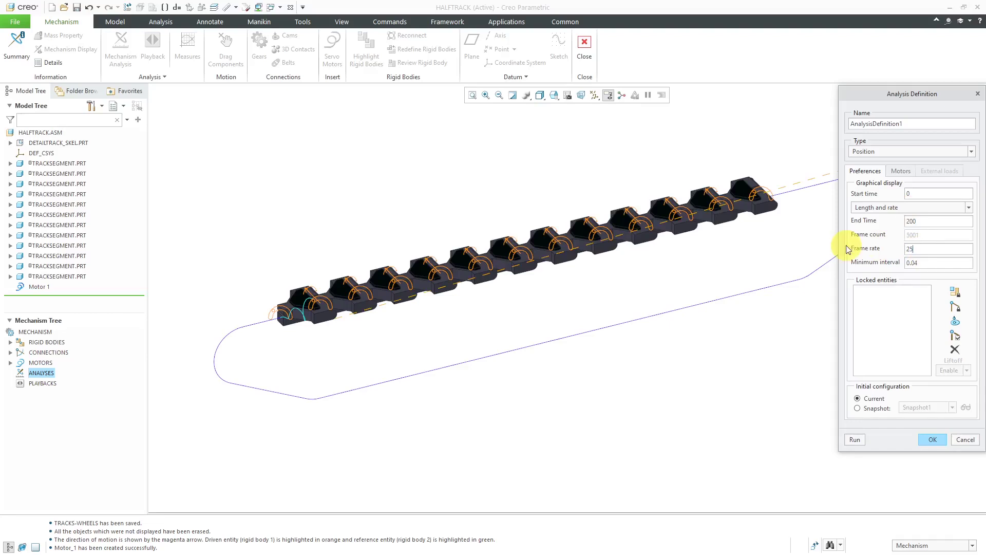
{"action": "scroll", "coordinate": [259, 265], "scroll_direction": "down", "scroll_amount": 1}
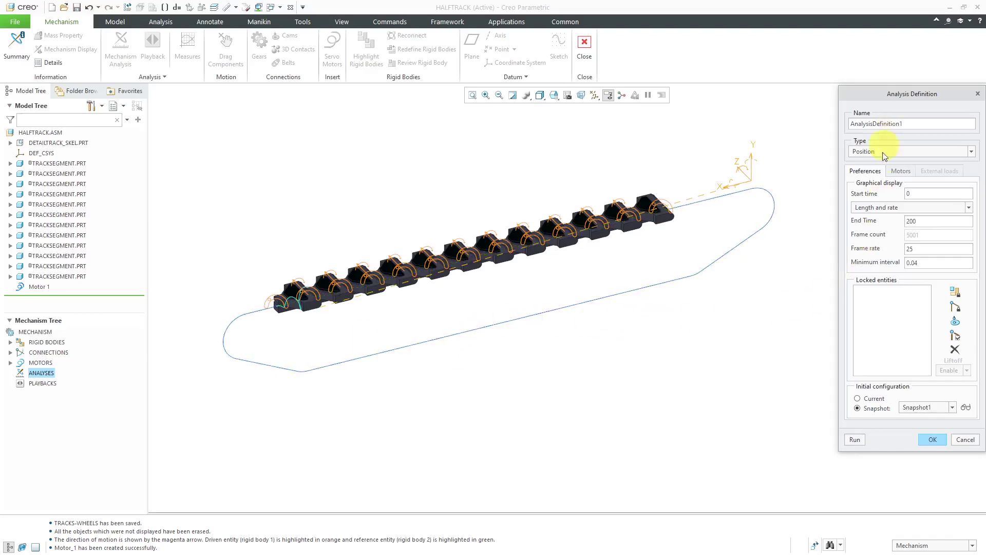
{"action": "left_click", "coordinate": [934, 439]}
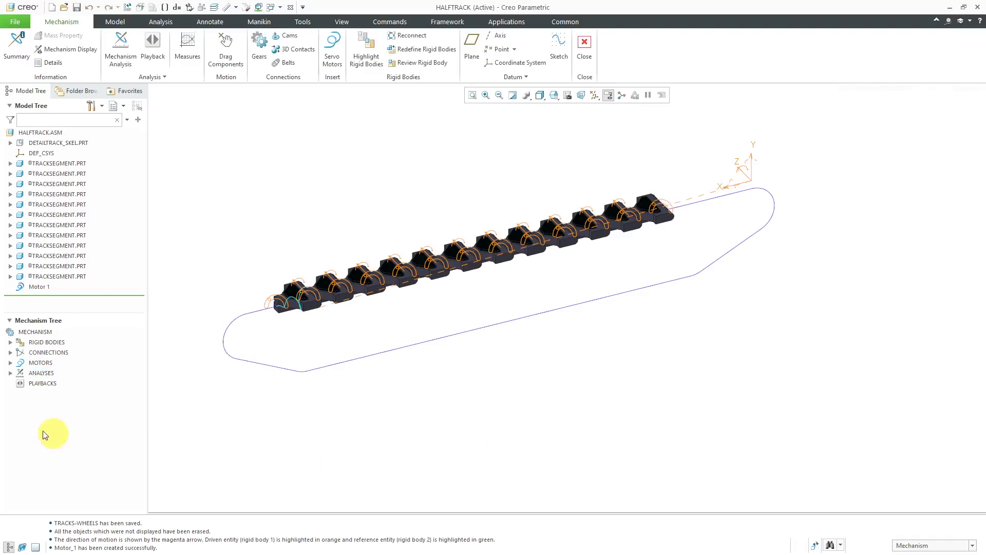
Step: Run the position analysis to check the track's travel direction and abort it early
{"action": "left_click", "coordinate": [11, 374]}
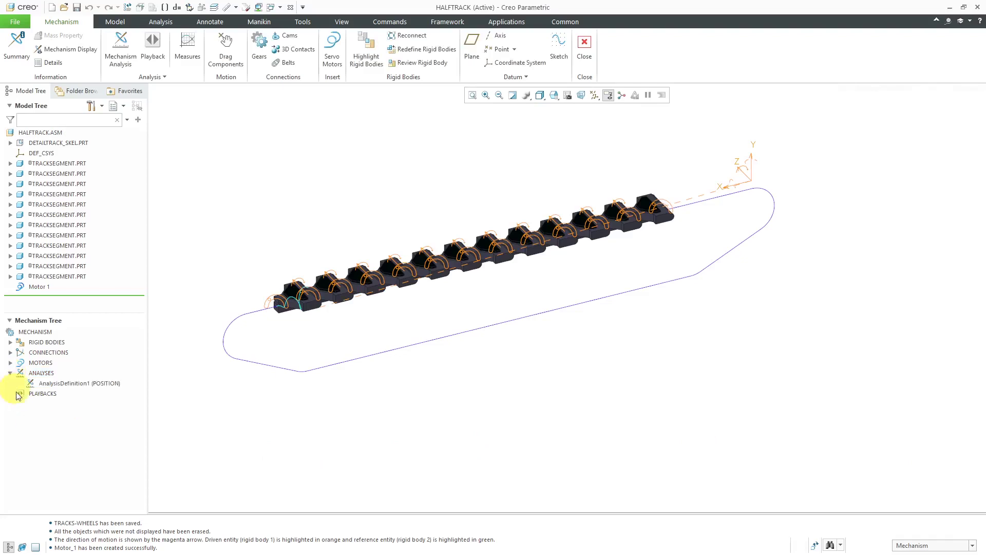
{"action": "left_click", "coordinate": [66, 383]}
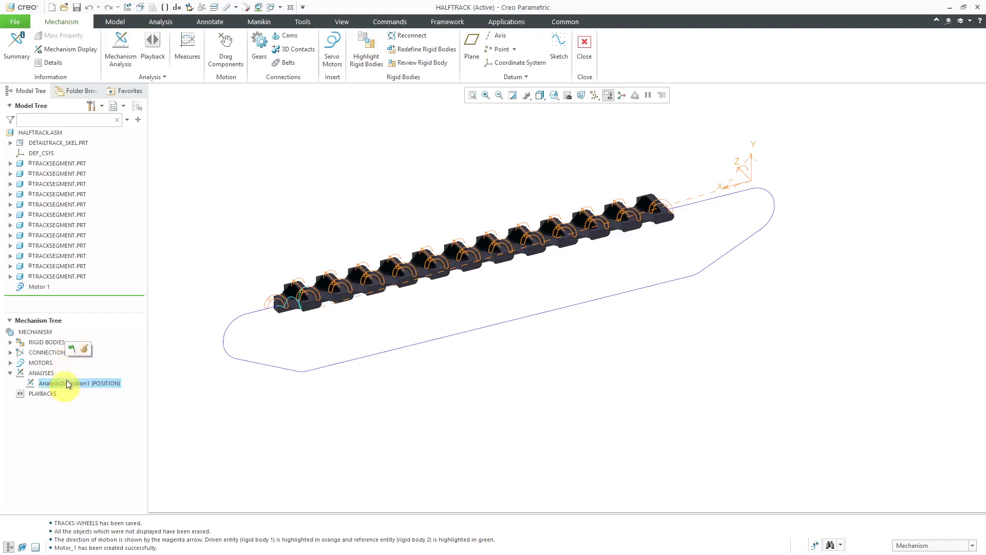
{"action": "left_click", "coordinate": [70, 351]}
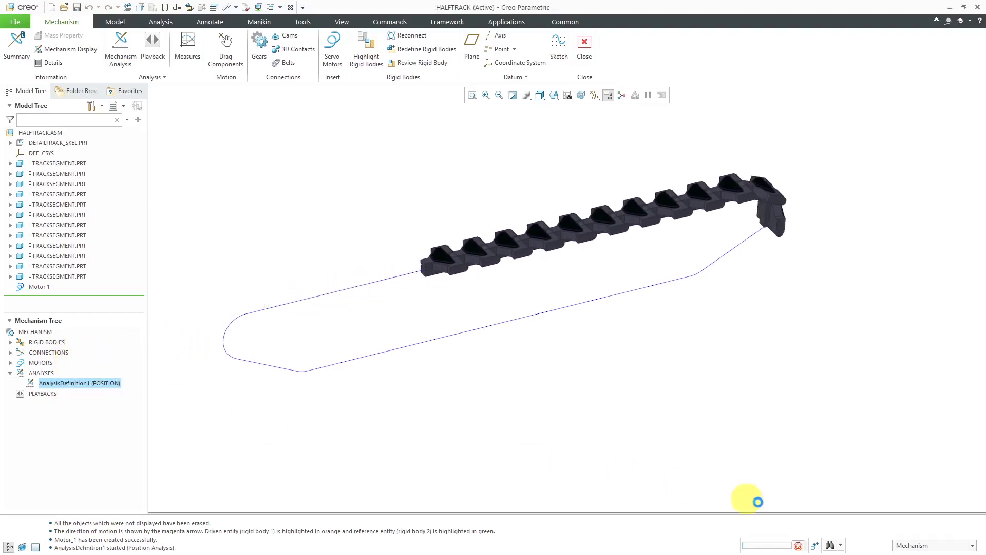
{"action": "left_click", "coordinate": [798, 546]}
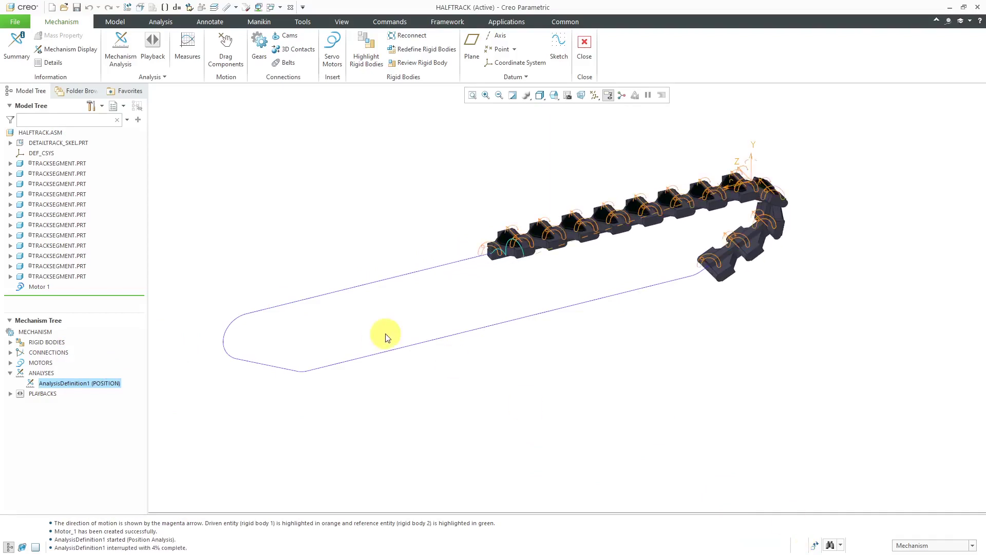
Step: Redefine Motor 1 with its direction of motion along the track curve flipped
{"action": "left_click", "coordinate": [10, 363]}
{"action": "left_click", "coordinate": [69, 373]}
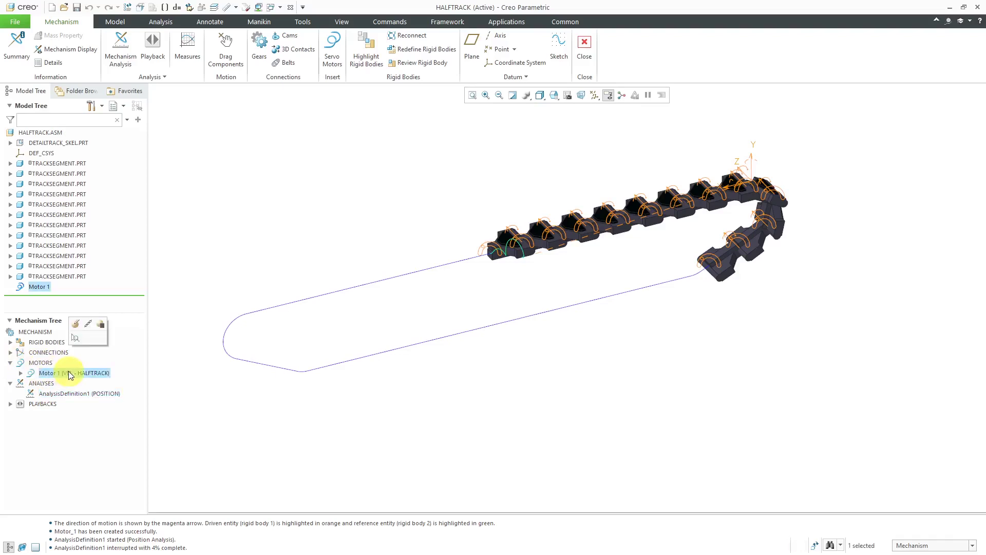
{"action": "left_click", "coordinate": [76, 325]}
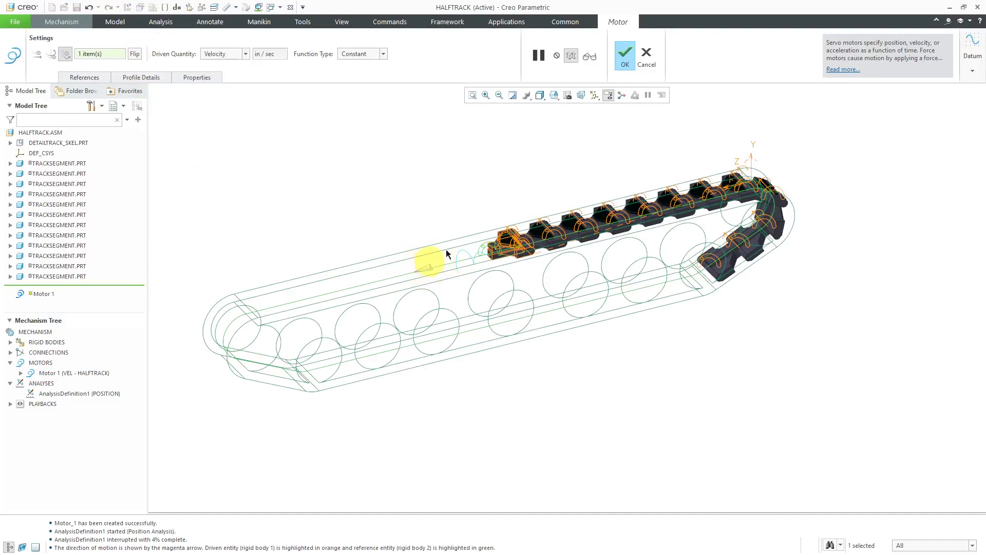
{"action": "left_click", "coordinate": [623, 57]}
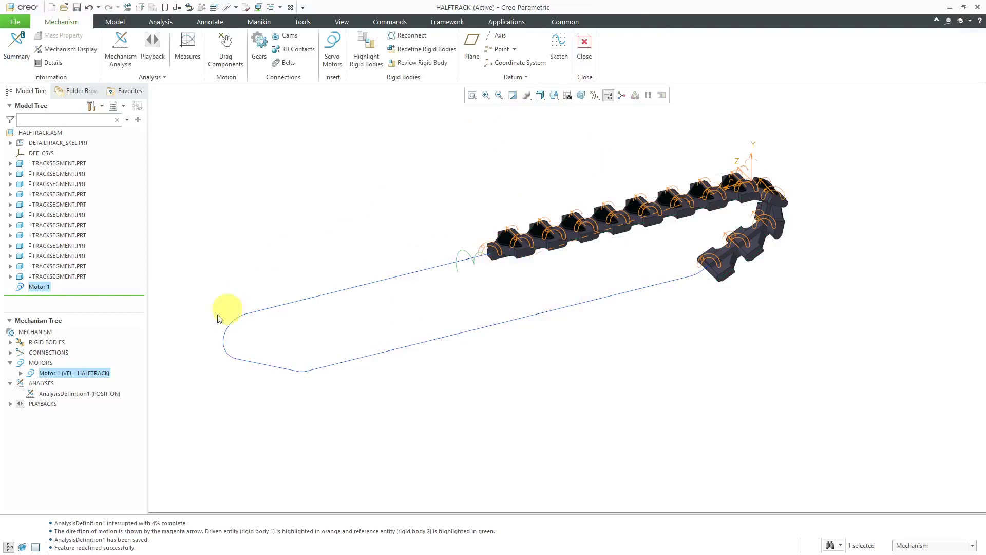
Step: Rerun the position analysis in full, overwriting the existing result set
{"action": "left_click", "coordinate": [79, 394]}
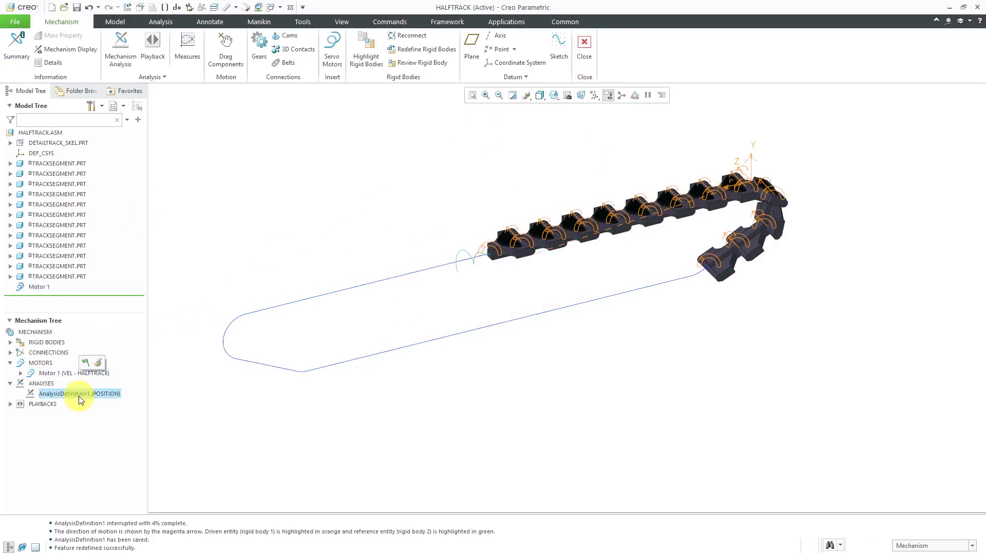
{"action": "left_click", "coordinate": [86, 365]}
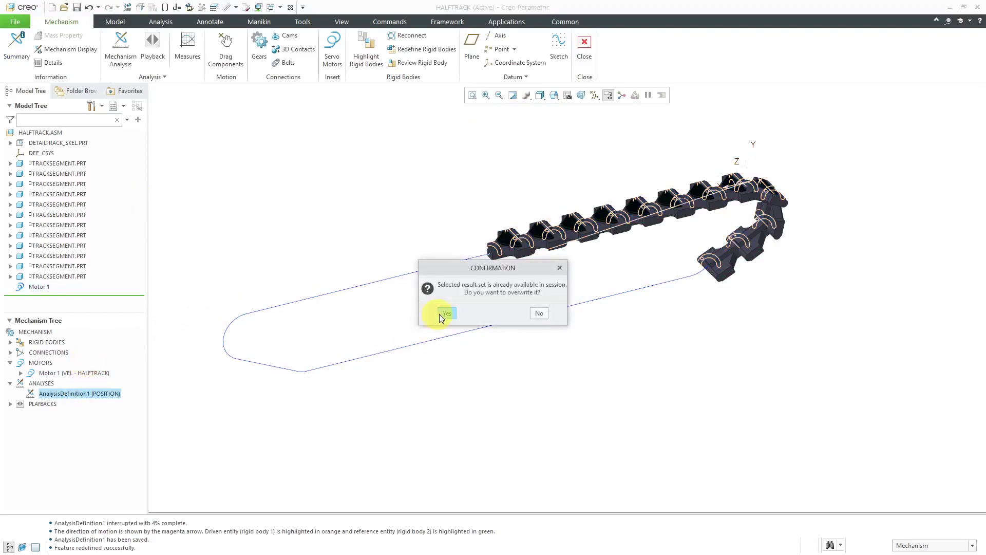
{"action": "left_click", "coordinate": [446, 313]}
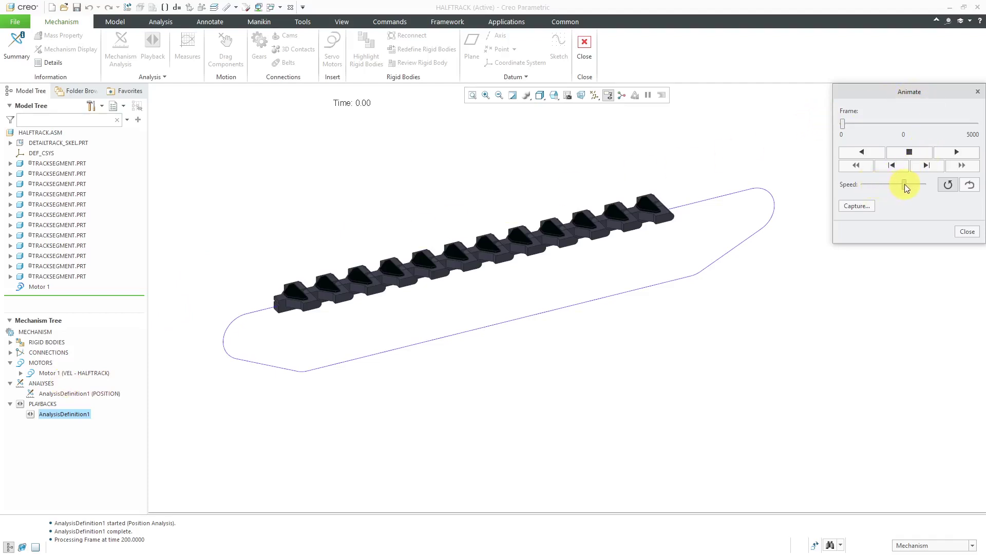
Step: Play back the analysis result as an animation, raise the playback speed to maximum, and stop it
{"action": "left_click", "coordinate": [957, 152]}
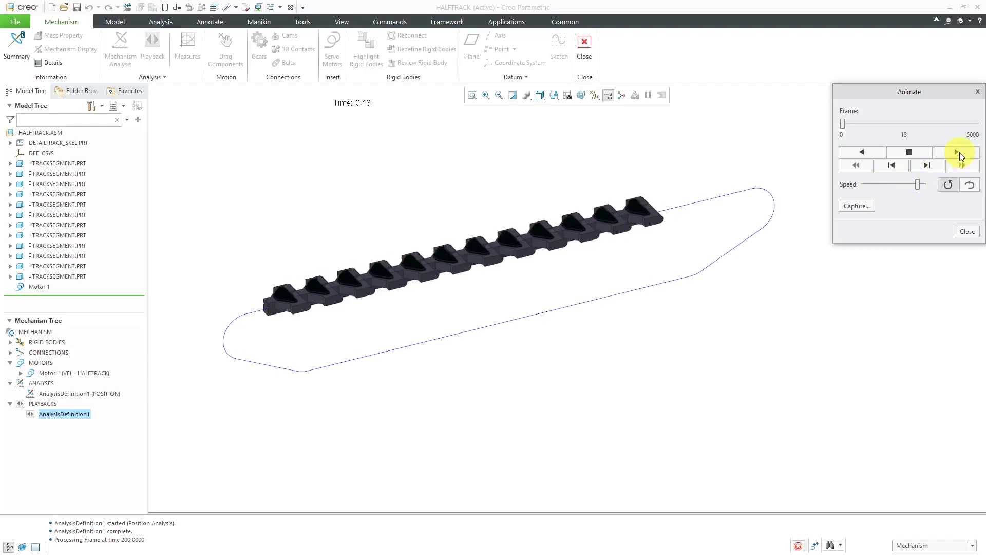
{"action": "left_click_drag", "start_coordinate": [918, 185], "coordinate": [929, 186]}
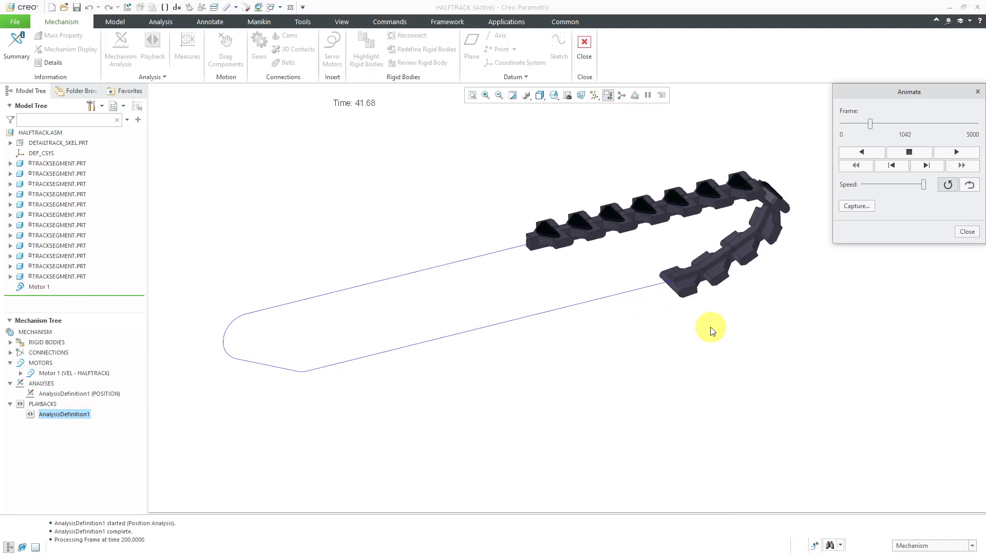
{"action": "left_click", "coordinate": [910, 153]}
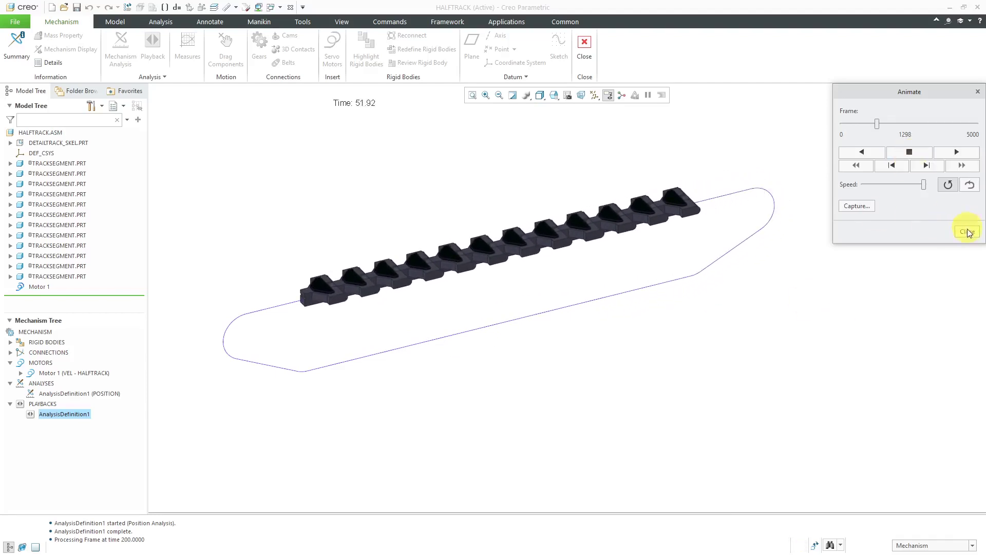